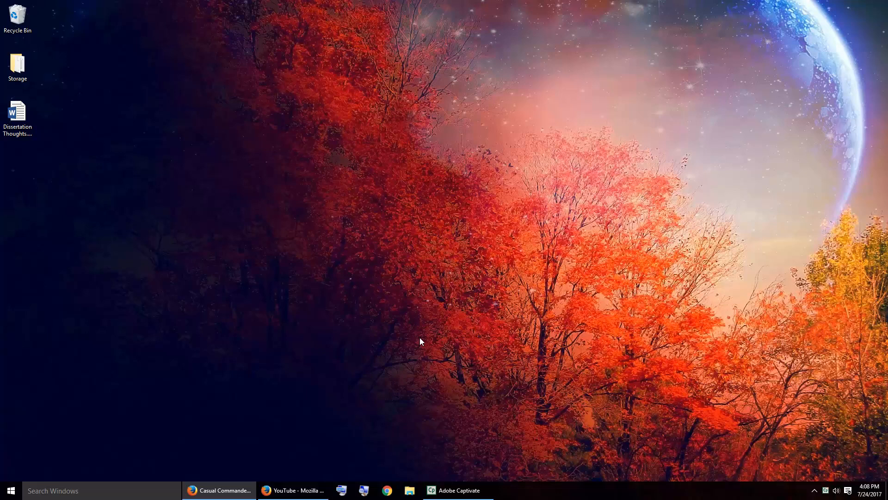
# Step: Look through the Casual Commander Rules site, including its Banned Cards and Commanders, Helpful Links and Contact pages, and return to its Home page
pyautogui.click(219, 489)
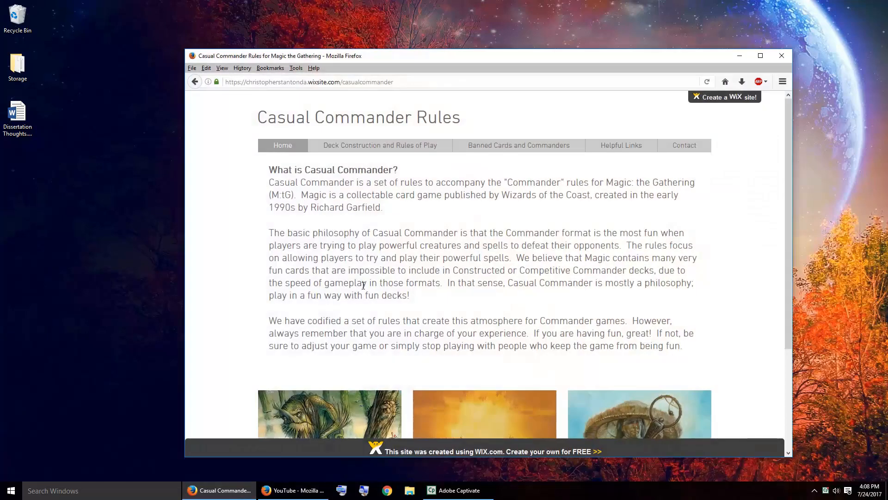
pyautogui.scroll(-3, 363, 285)
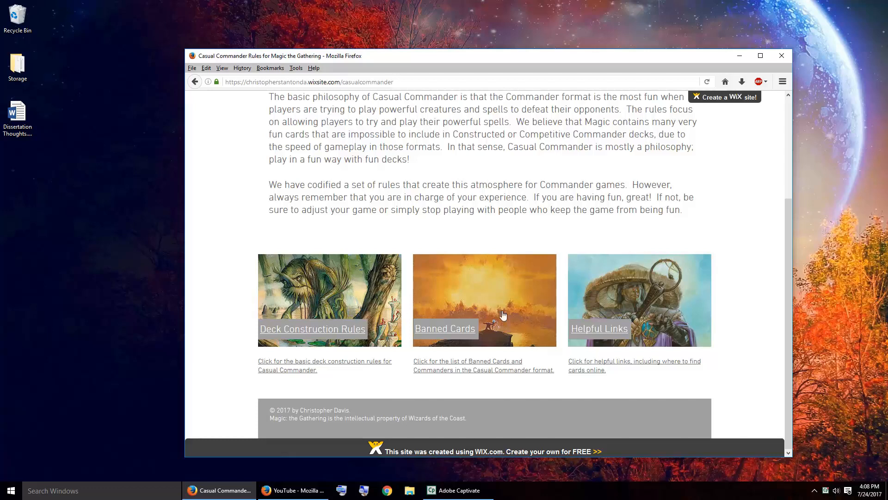
pyautogui.scroll(3, 509, 284)
pyautogui.click(392, 143)
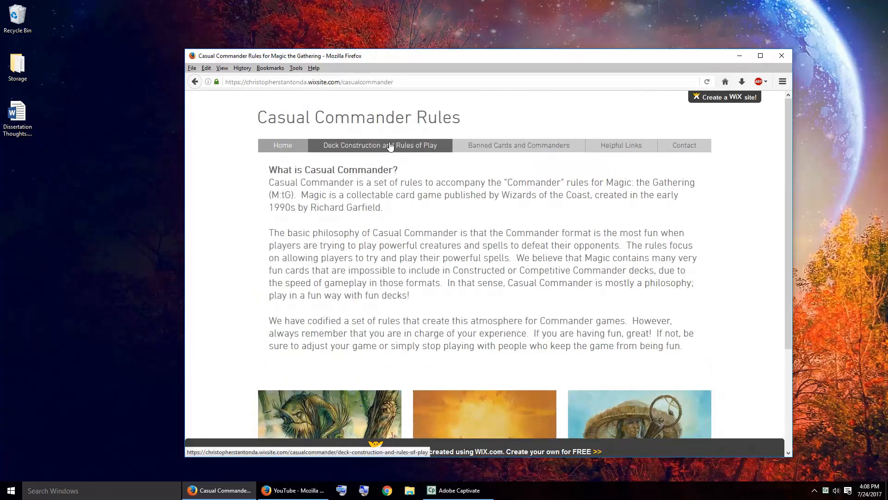
pyautogui.click(478, 147)
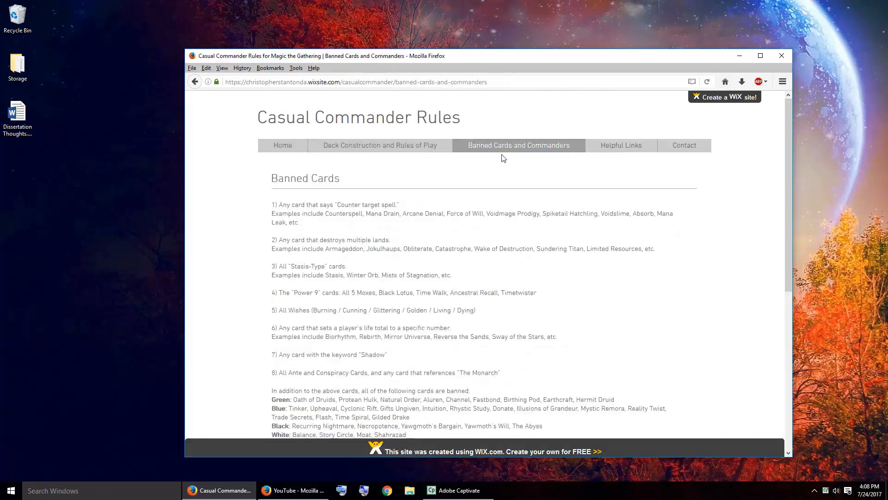
pyautogui.scroll(-5, 495, 315)
pyautogui.scroll(5, 498, 303)
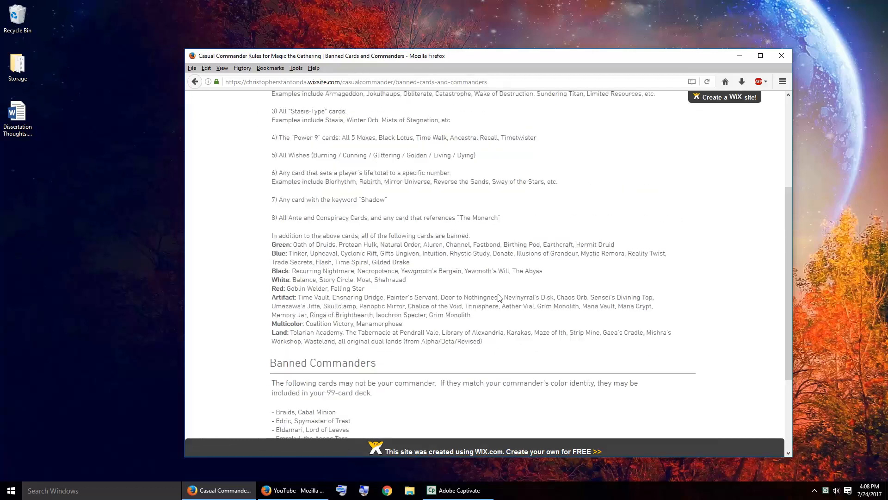
pyautogui.click(609, 149)
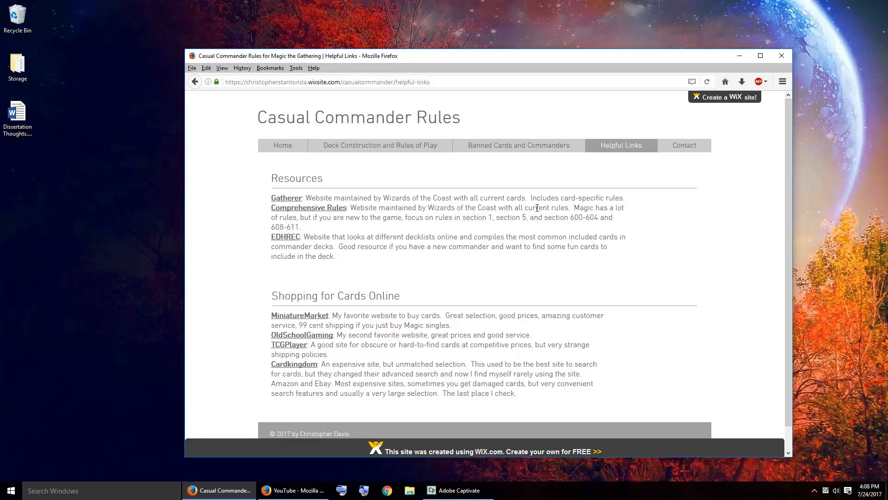
pyautogui.click(685, 145)
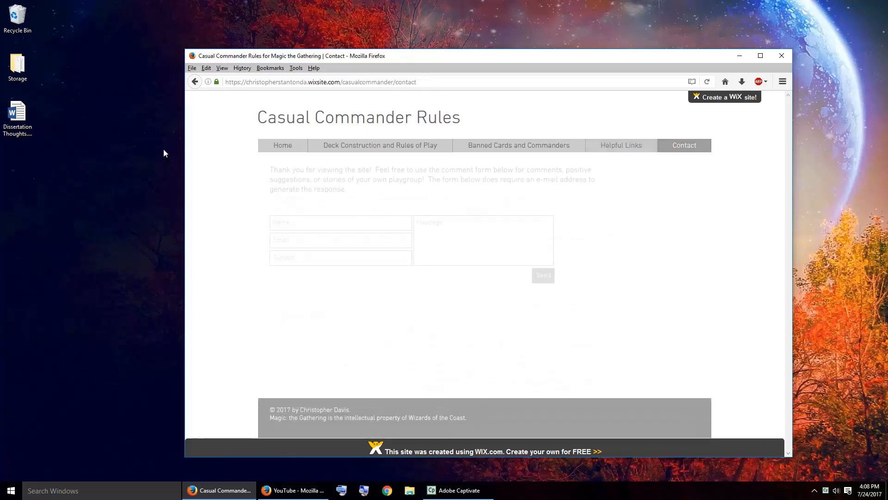
pyautogui.click(291, 147)
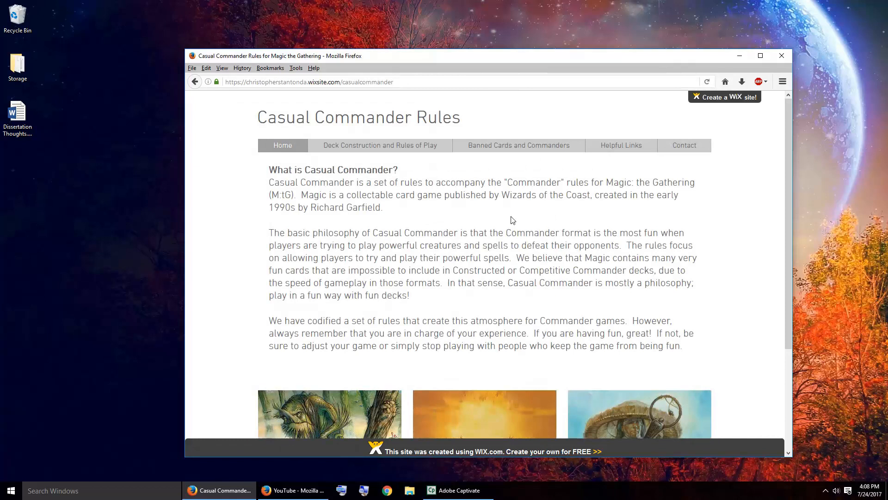
pyautogui.moveTo(480, 497)
pyautogui.press('super')
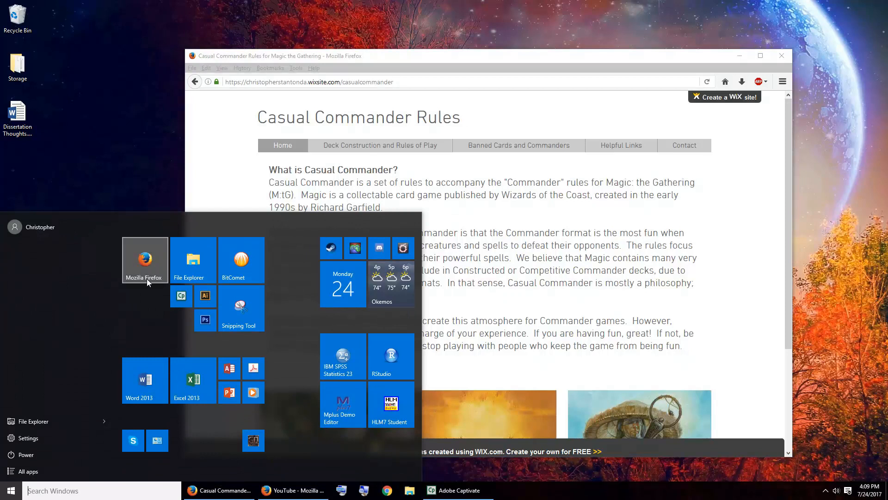
pyautogui.click(150, 251)
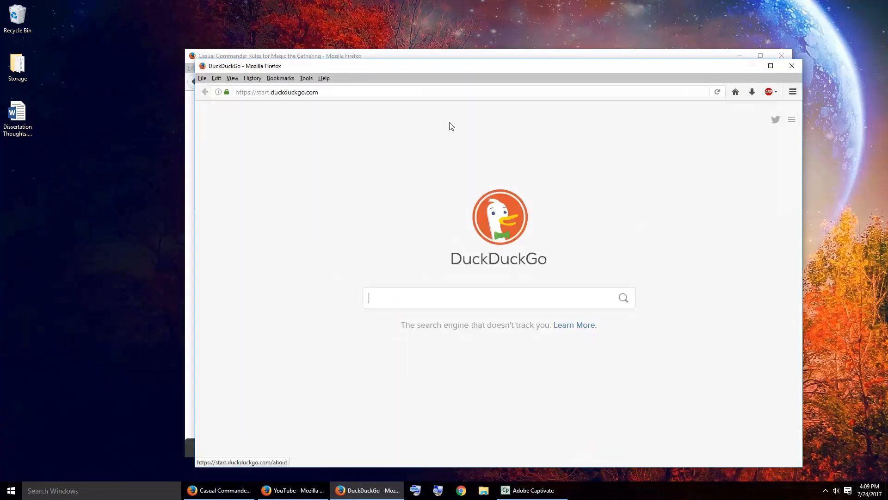
pyautogui.click(441, 91)
pyautogui.write('w')
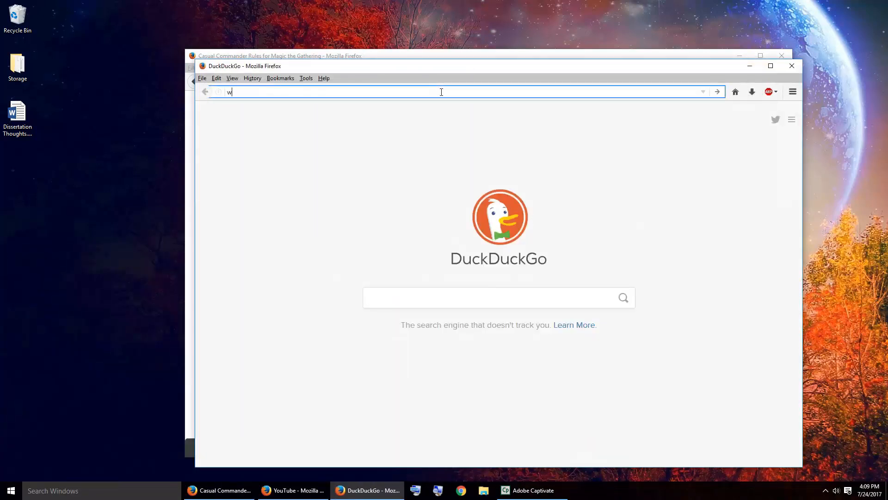
pyautogui.write('ww.google.com')
pyautogui.press('Return')
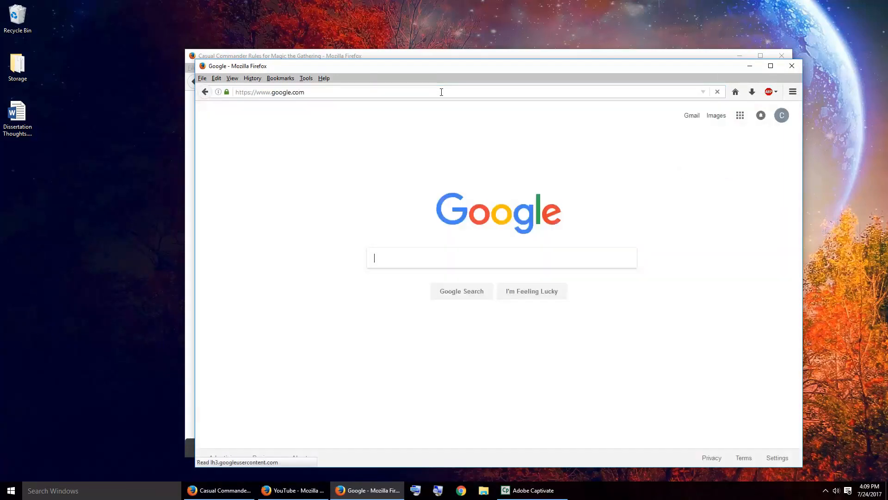
# Step: Search Google for "screencast o matic" and open the site's Screen Recorder page from the results
pyautogui.write('s')
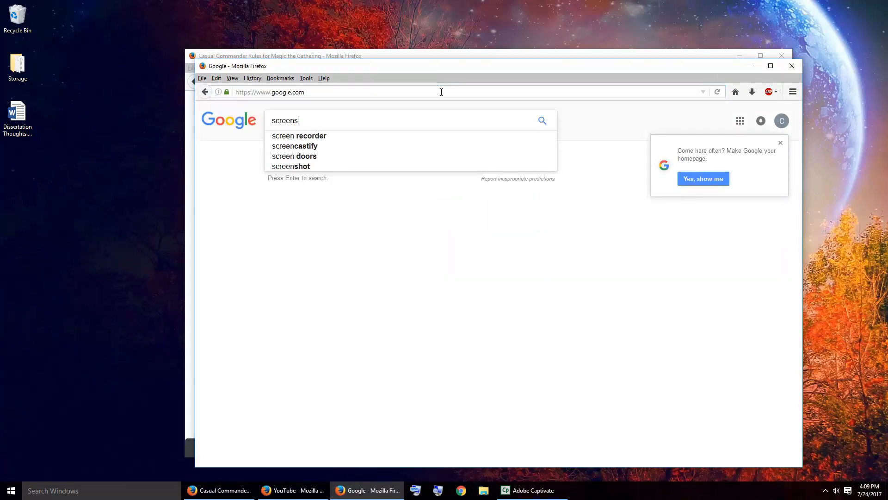
pyautogui.press('BackSpace')
pyautogui.write('cast ')
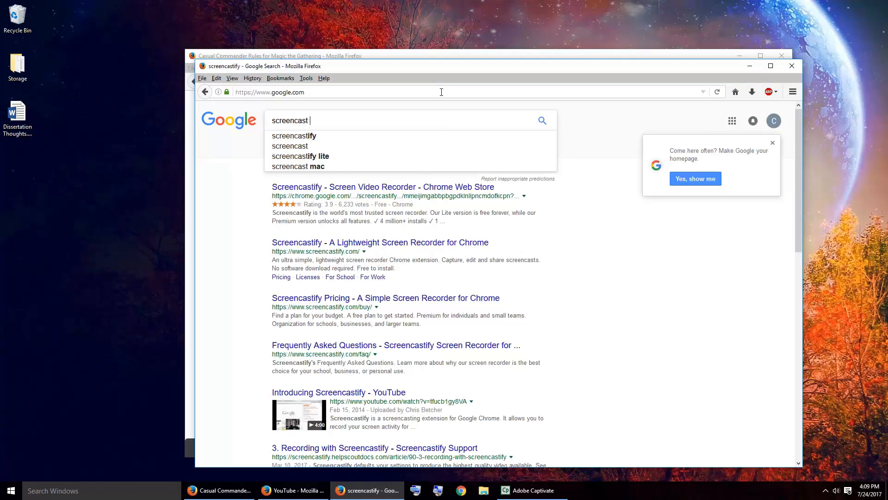
pyautogui.write('o matic')
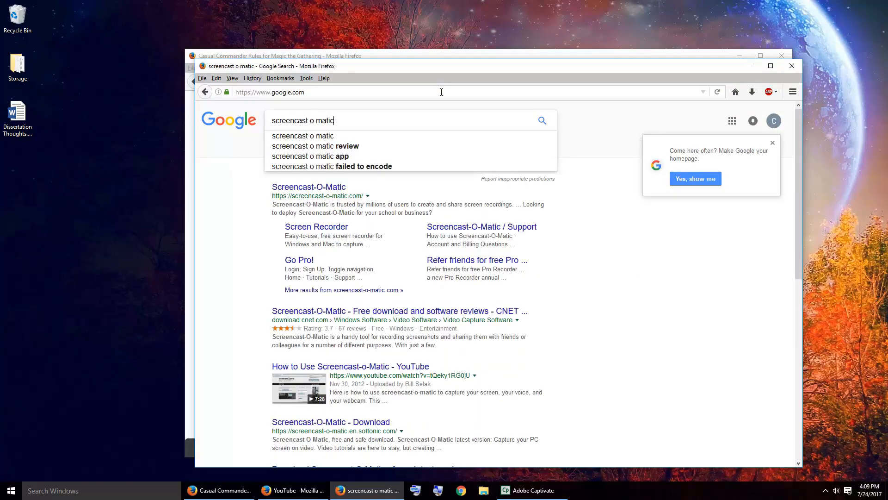
pyautogui.press('Return')
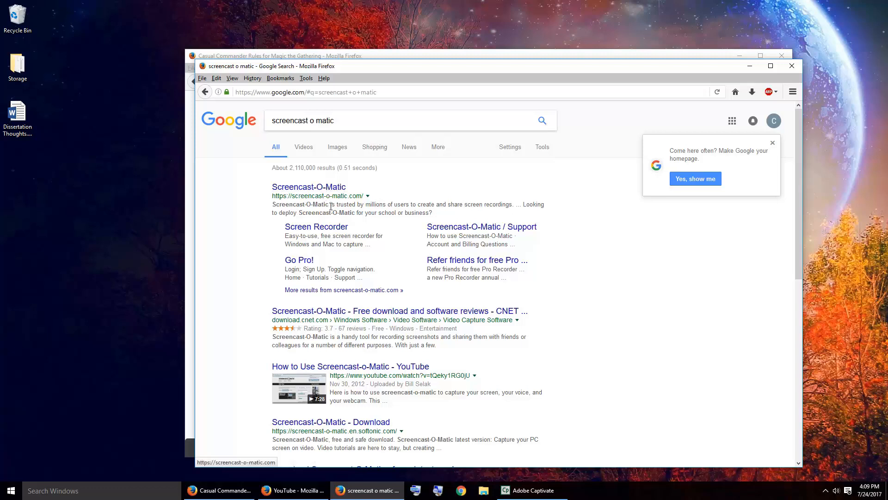
pyautogui.click(331, 228)
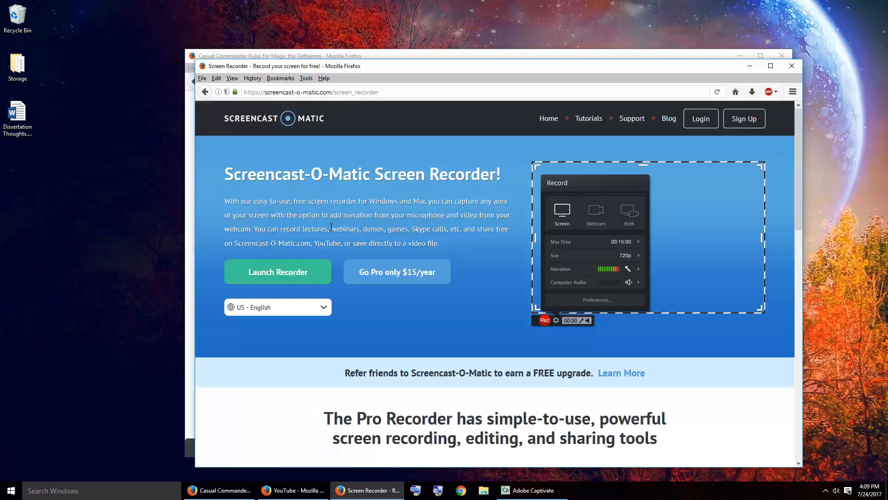
# Step: Launch the Screencast-O-Matic recorder with Screen Recorder Launcher v2.0, allow the application to run, and dismiss the leftover Launch Application dialog
pyautogui.click(290, 282)
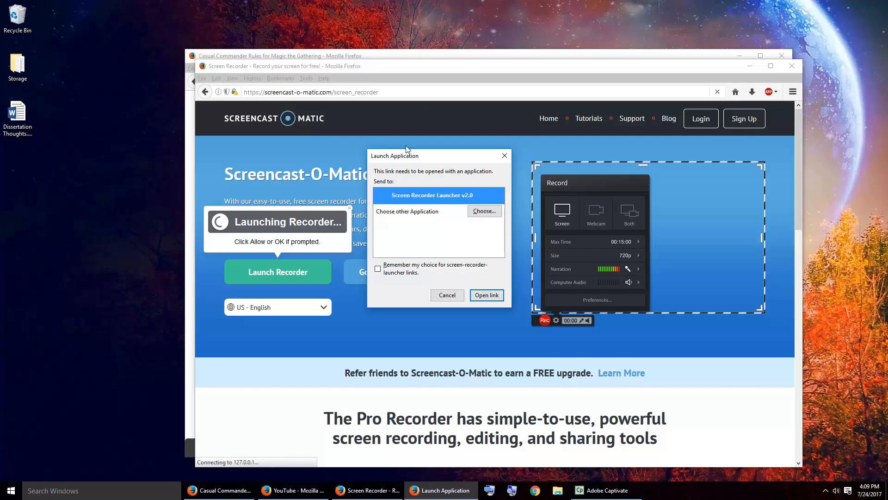
pyautogui.moveTo(403, 156); pyautogui.dragTo(405, 30)
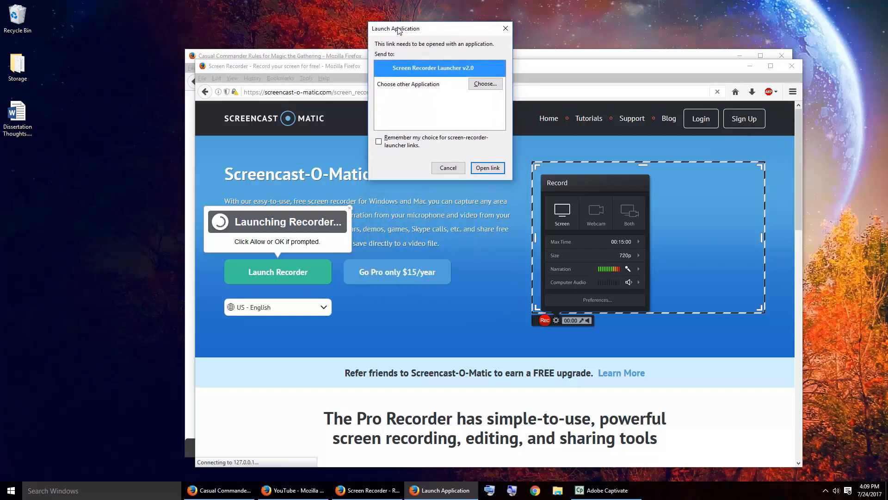
pyautogui.click(488, 168)
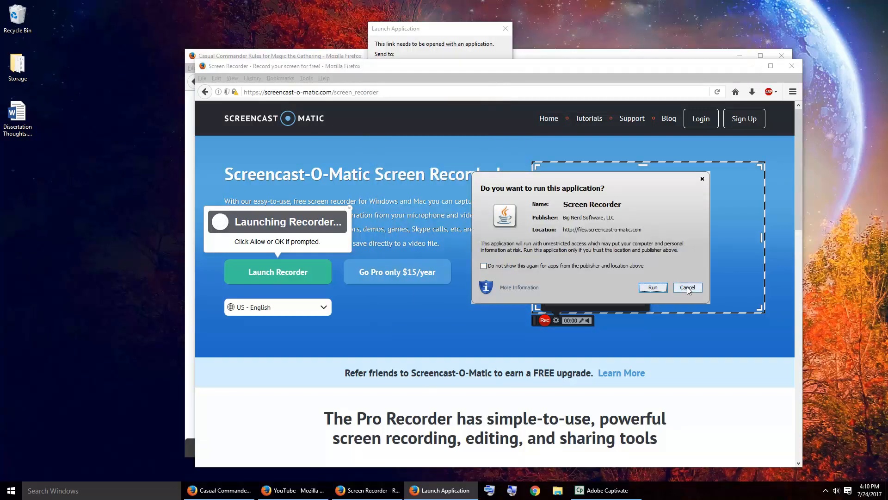
pyautogui.click(653, 288)
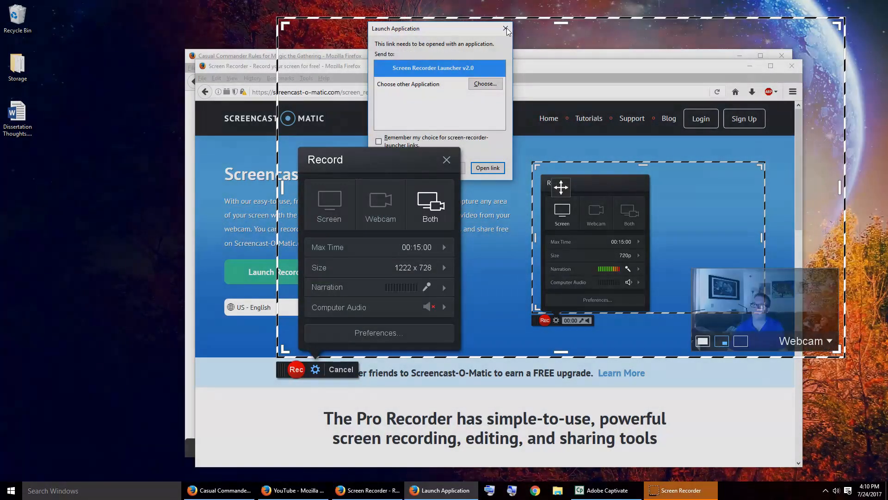
pyautogui.click(505, 28)
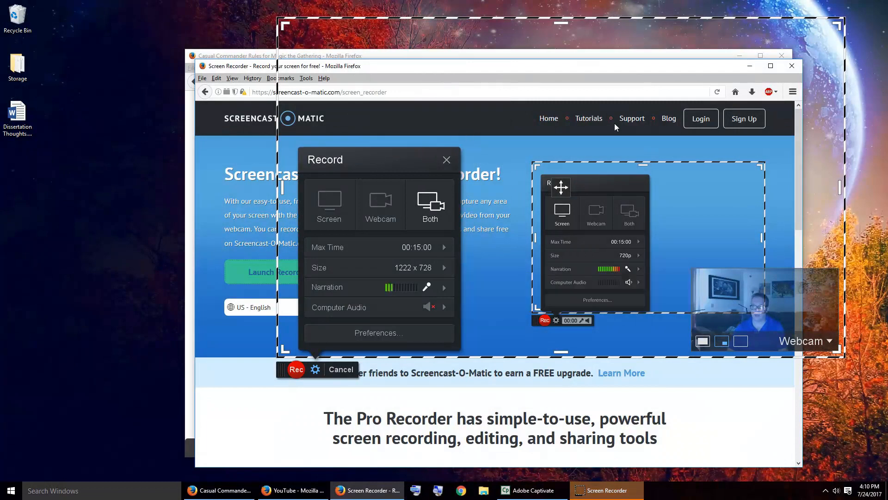
# Step: Nudge the recording frame, try the Screen and Webcam recording modes, and switch the mode back to Both
pyautogui.moveTo(672, 18); pyautogui.dragTo(674, 21)
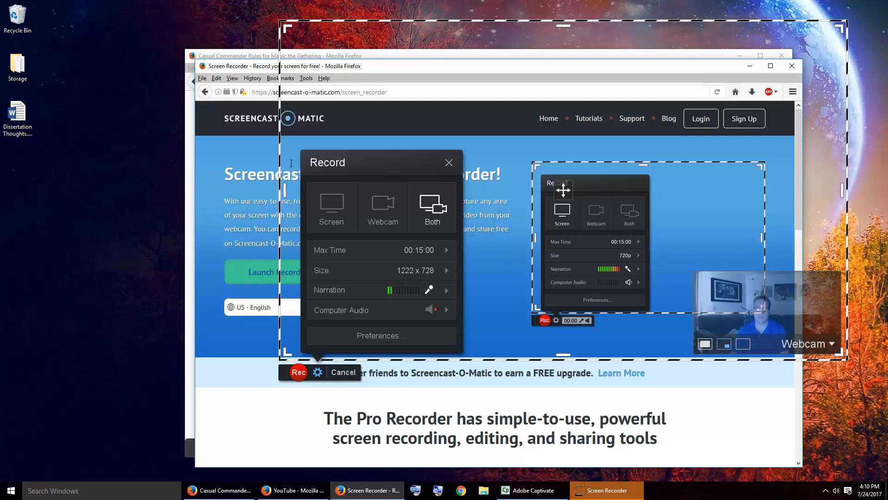
pyautogui.click(326, 220)
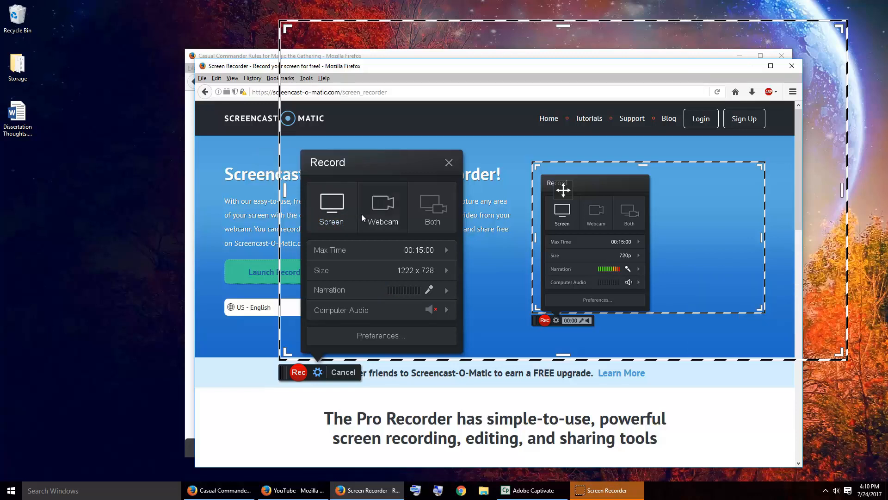
pyautogui.click(383, 213)
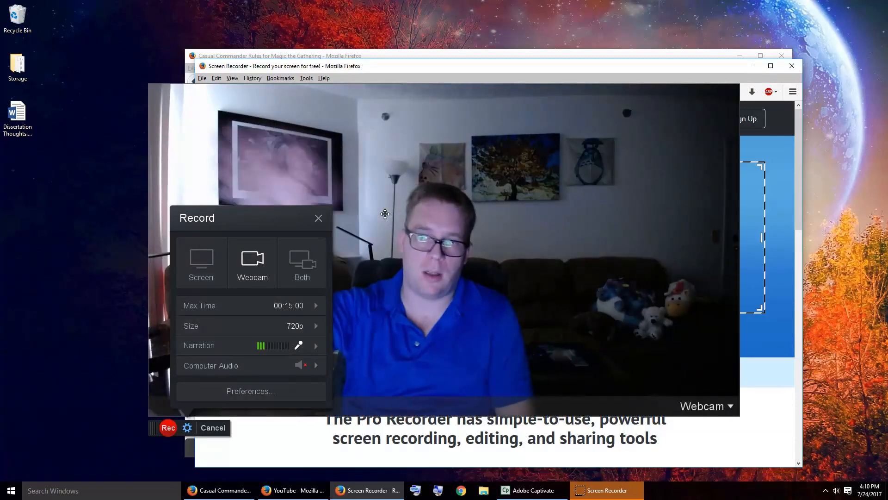
pyautogui.click(318, 276)
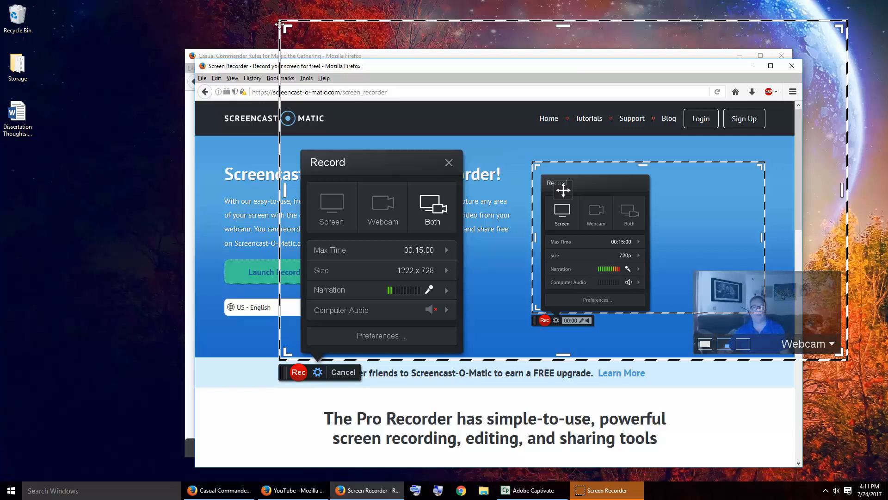
# Step: Minimize the Screencast-O-Matic page and fit the recording frame around the Casual Commander browser window at 1312 x 878, leaving that site on its Home page
pyautogui.moveTo(279, 24); pyautogui.dragTo(187, 52)
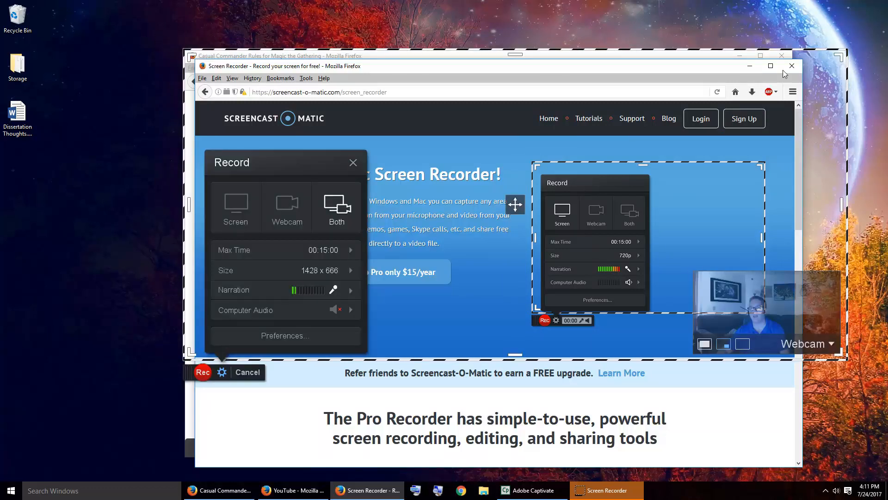
pyautogui.click(750, 66)
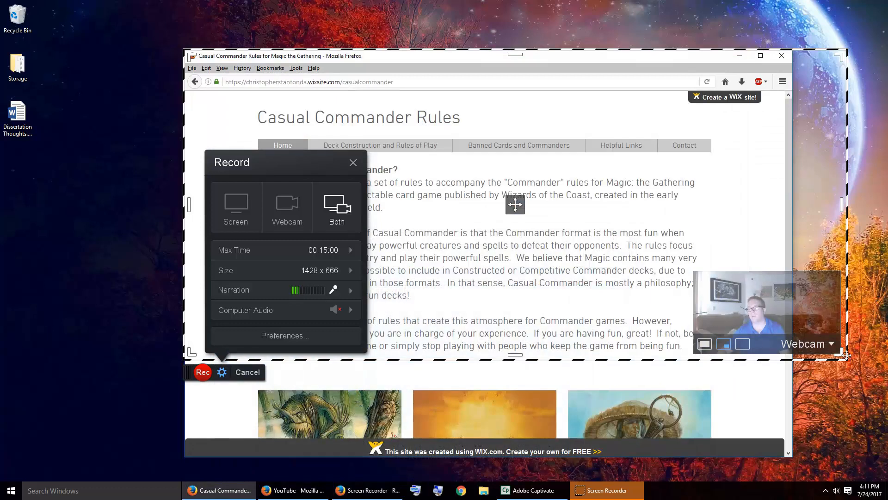
pyautogui.moveTo(847, 358); pyautogui.dragTo(787, 451)
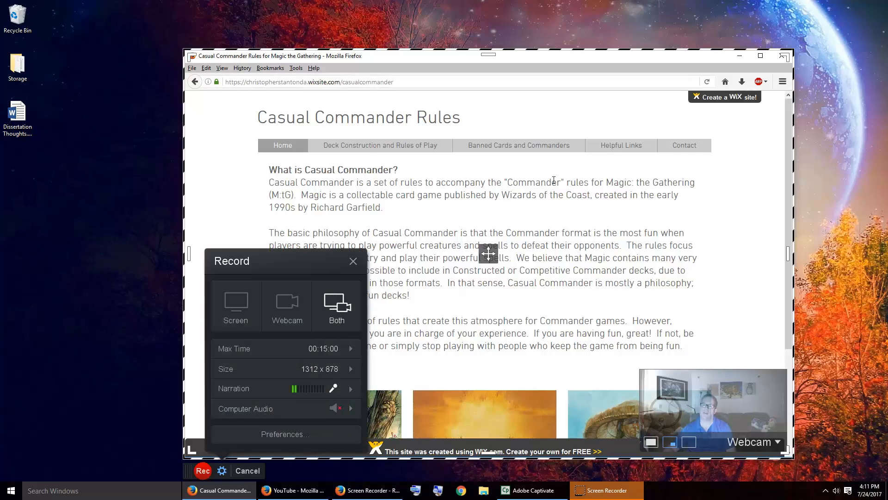
pyautogui.scroll(-3, 568, 183)
pyautogui.scroll(3, 571, 182)
pyautogui.click(286, 149)
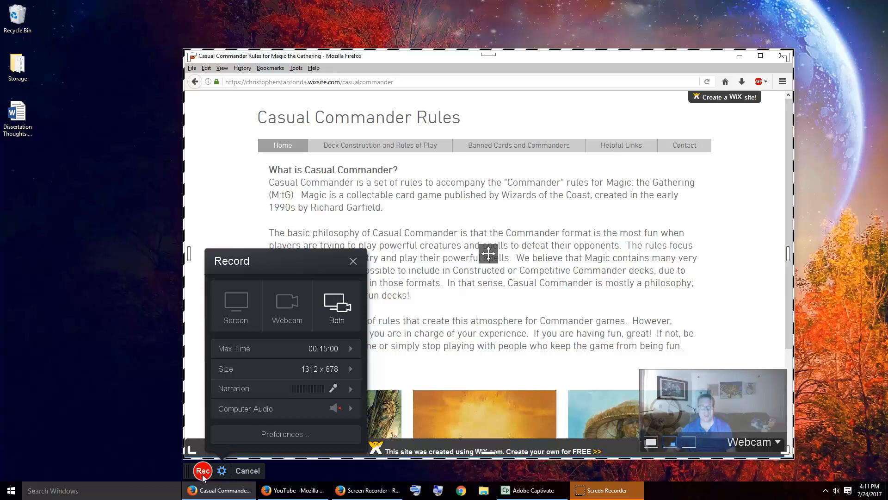
# Step: Choose the Yeti Stereo Microphone as the narration source and accept its microphone volume settings
pyautogui.moveTo(307, 410)
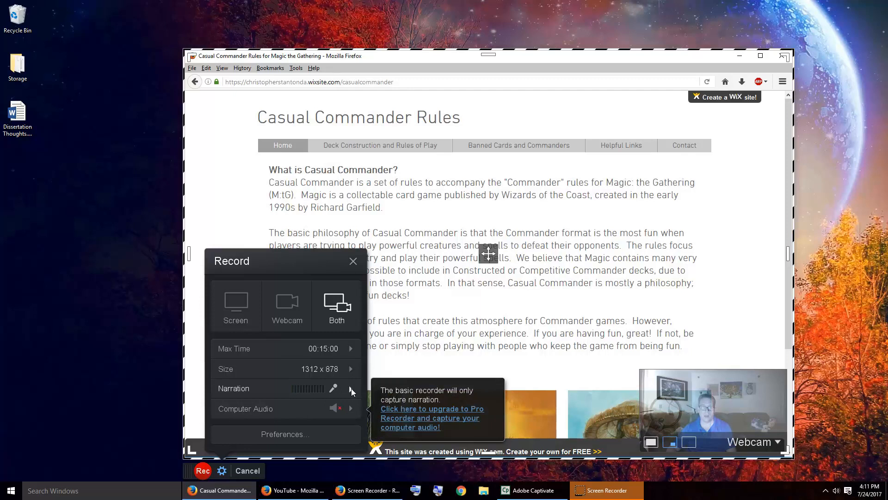
pyautogui.moveTo(351, 388)
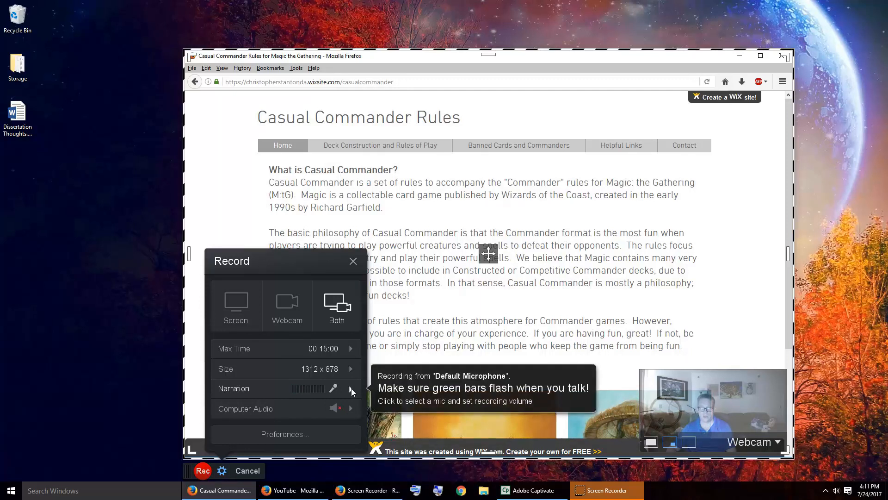
pyautogui.click(351, 388)
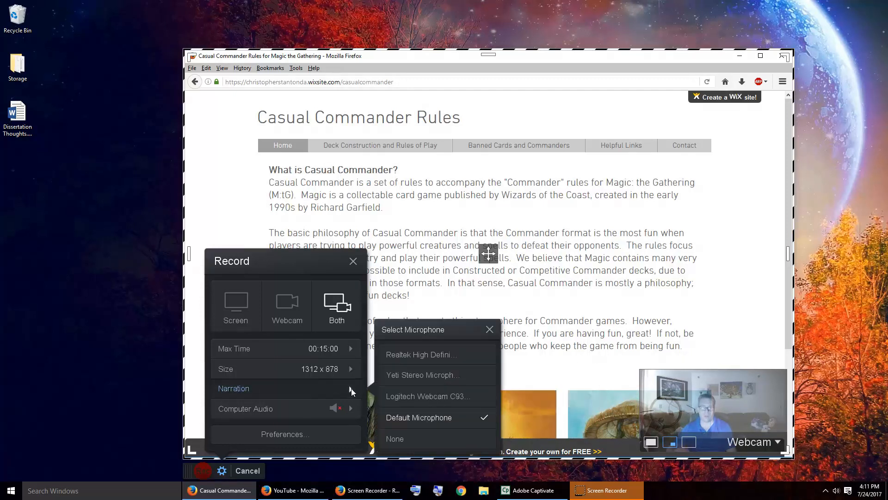
pyautogui.click(442, 377)
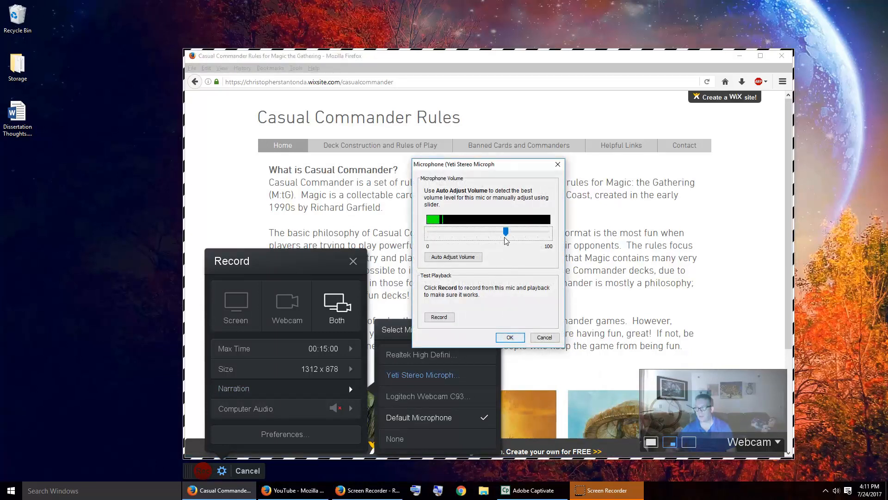
pyautogui.click(510, 337)
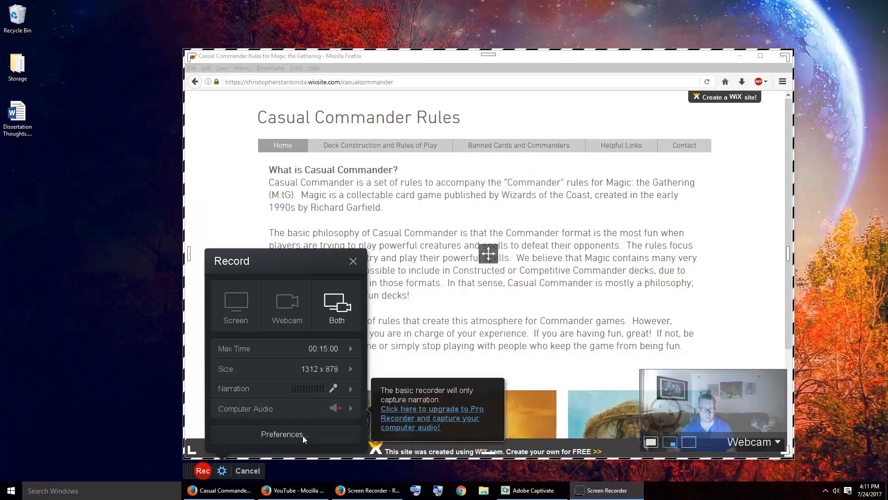
# Step: Start recording, open the Banned Cards page from the link on the Home page, and skim its list
pyautogui.click(202, 470)
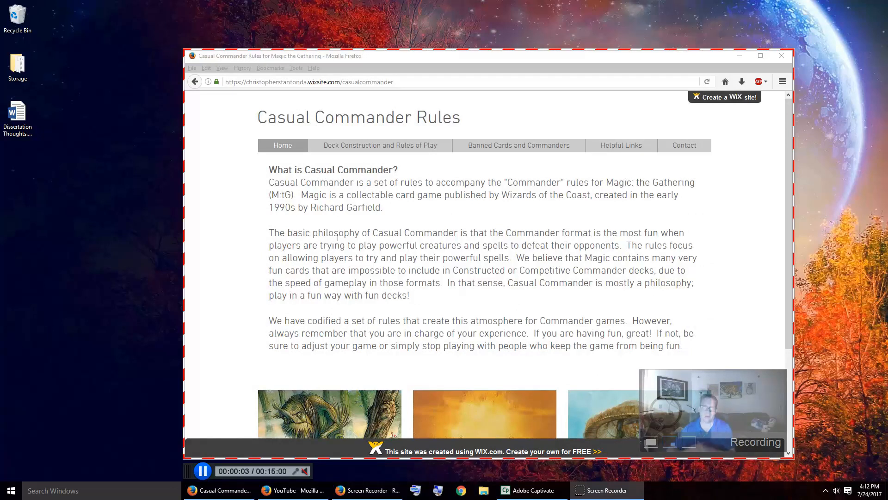
pyautogui.scroll(-3, 406, 197)
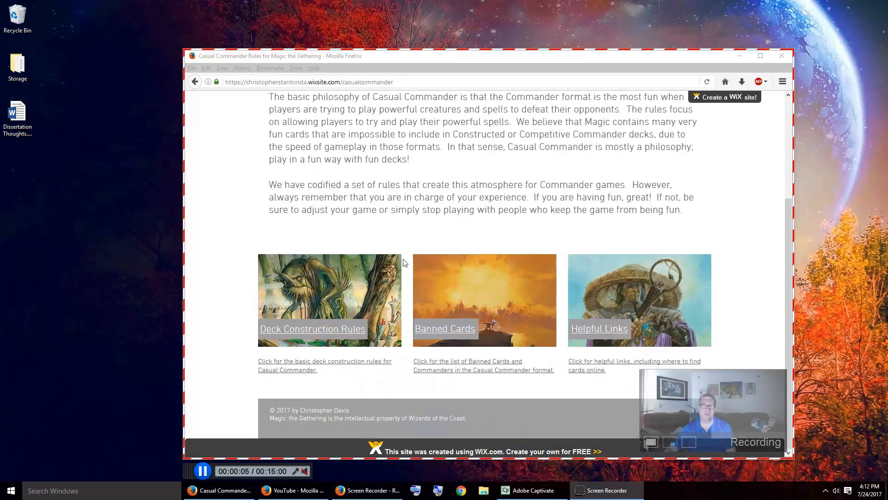
pyautogui.click(463, 321)
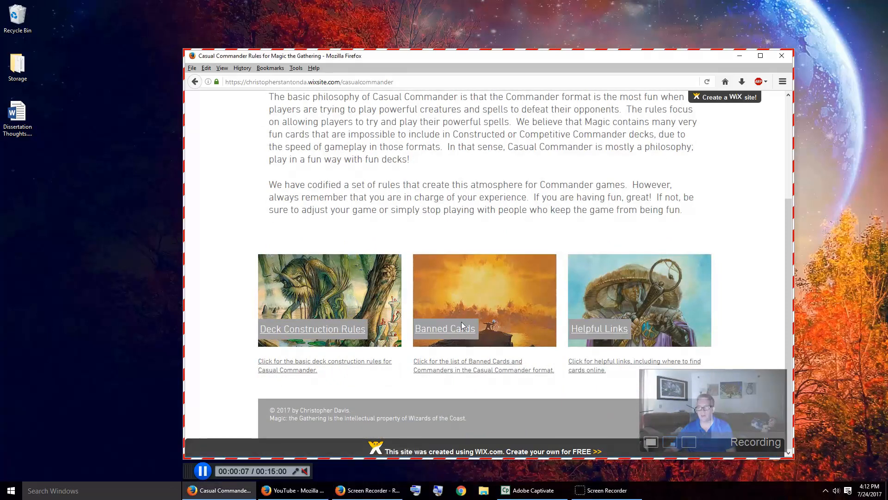
pyautogui.click(457, 329)
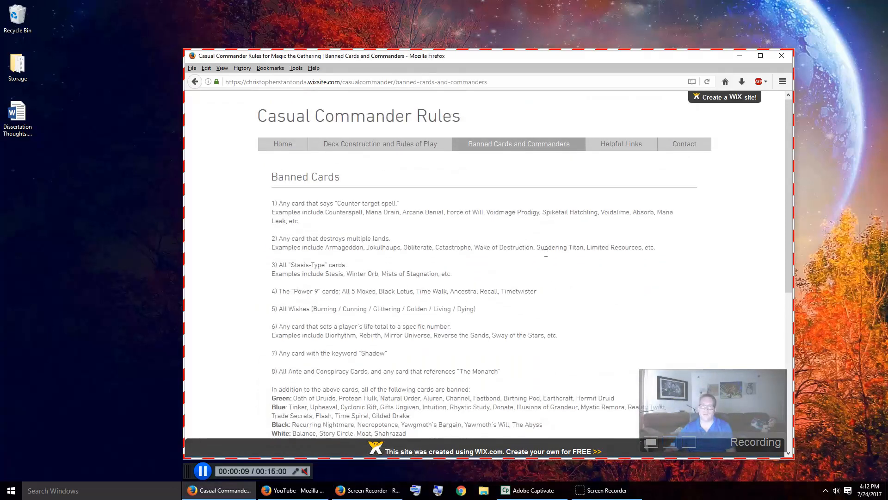
pyautogui.scroll(-6, 545, 263)
pyautogui.scroll(8, 545, 255)
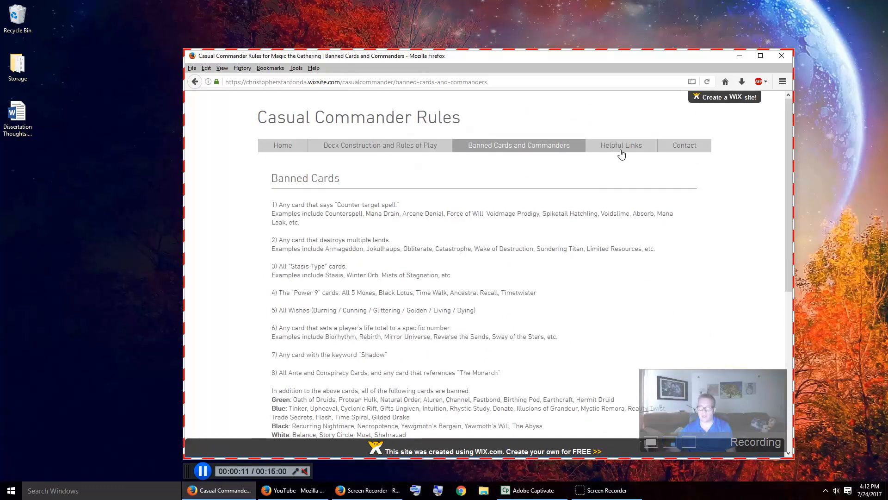
# Step: Show the Helpful Links page from top to bottom for the recording and open the Contact page
pyautogui.click(621, 145)
pyautogui.scroll(-1, 388, 315)
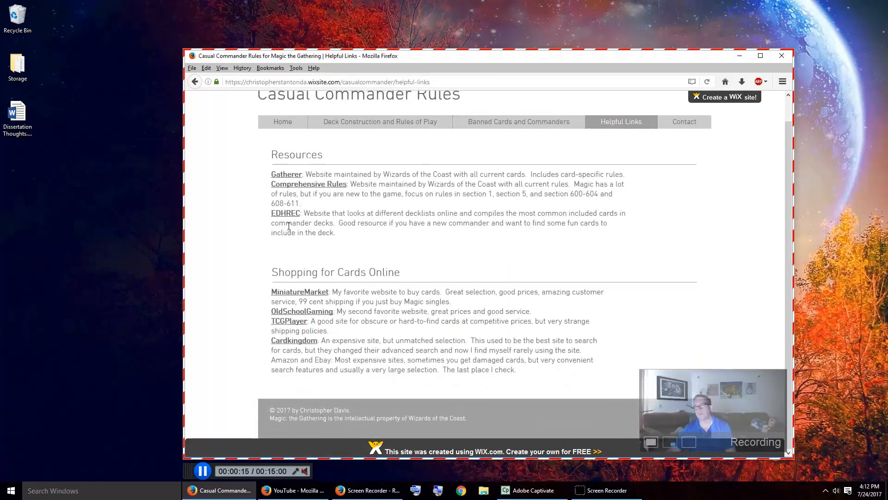
pyautogui.scroll(1, 299, 227)
pyautogui.scroll(1, 298, 227)
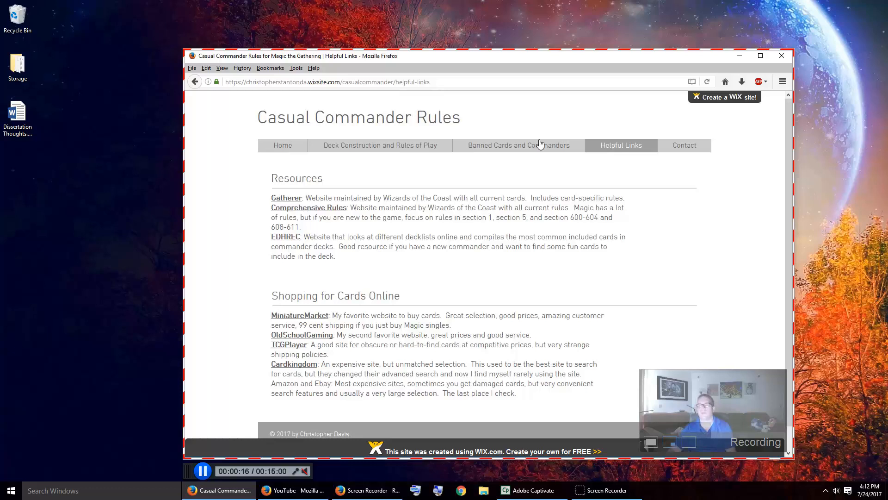
pyautogui.click(681, 153)
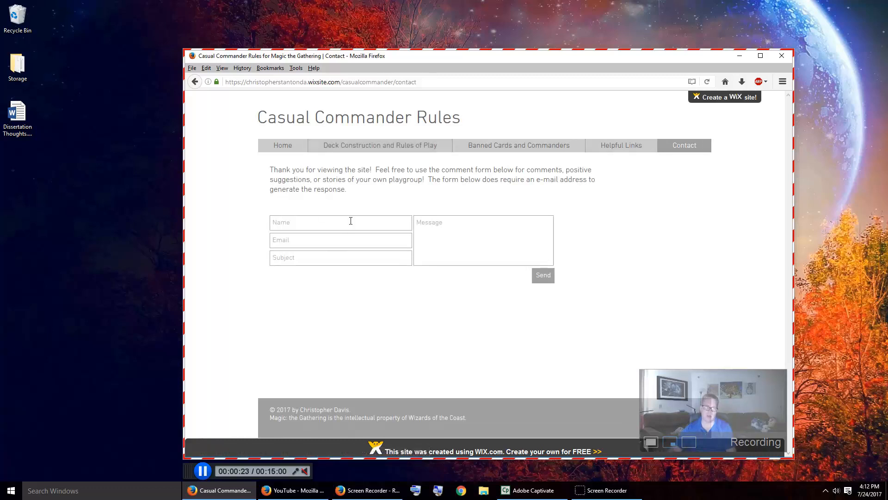
# Step: Show the Deck Construction and Rules of Play page for the recording and return to the Home page
pyautogui.click(372, 147)
pyautogui.scroll(-3, 353, 253)
pyautogui.scroll(3, 352, 253)
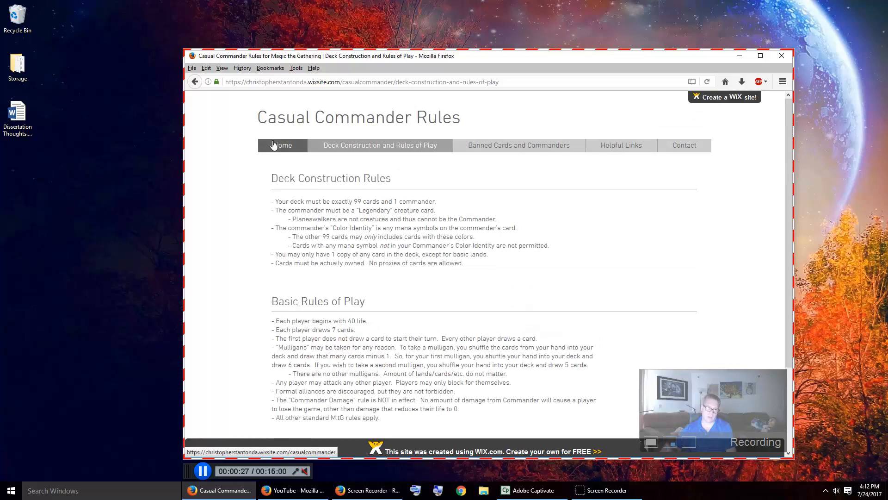
pyautogui.click(274, 145)
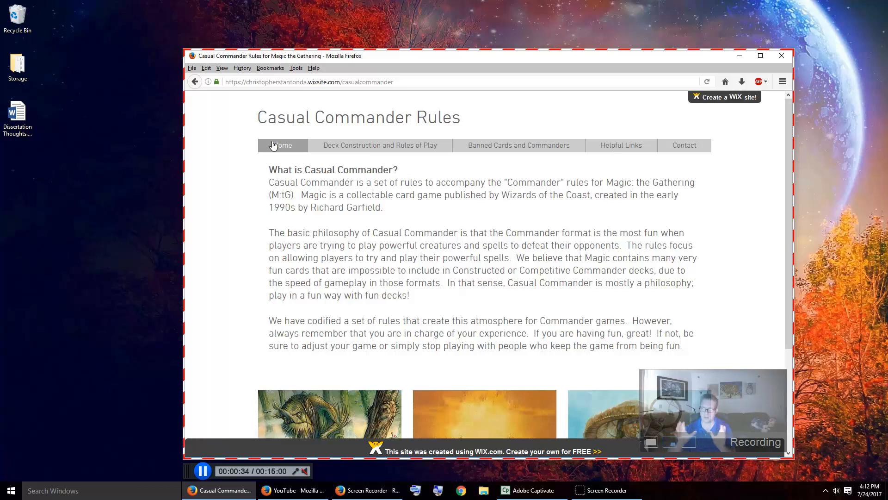
# Step: Run through the Deck Construction, Banned Cards, Helpful Links and Contact pages in order, and pause and finish the recording
pyautogui.click(373, 152)
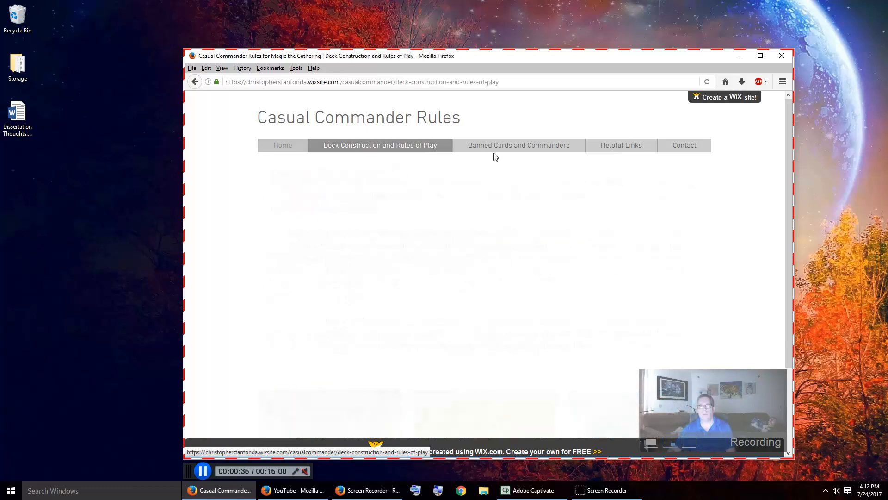
pyautogui.click(532, 147)
pyautogui.click(601, 148)
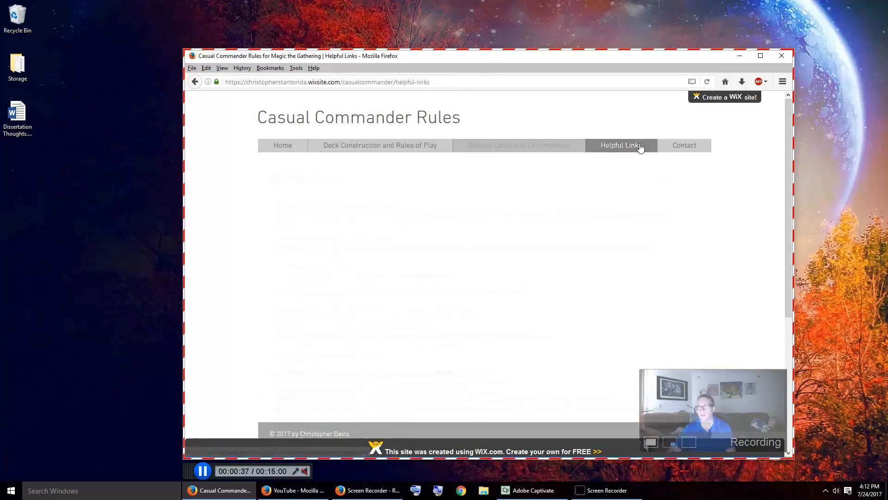
pyautogui.click(678, 146)
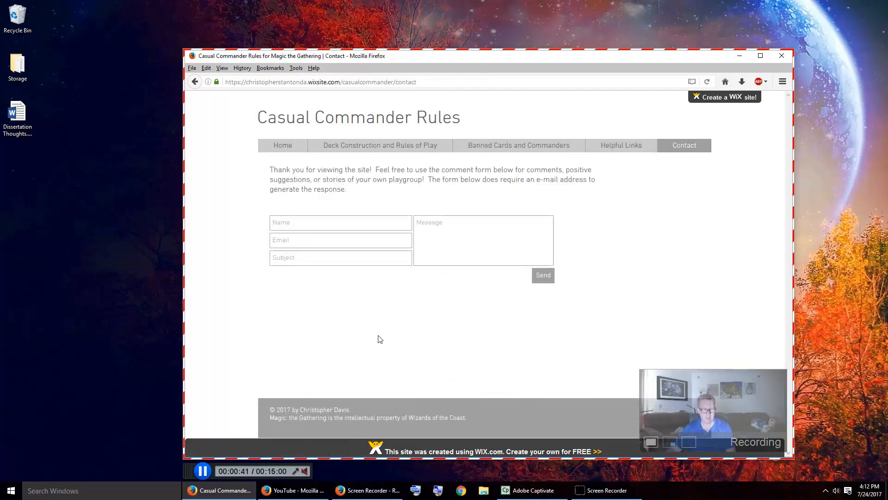
pyautogui.click(203, 470)
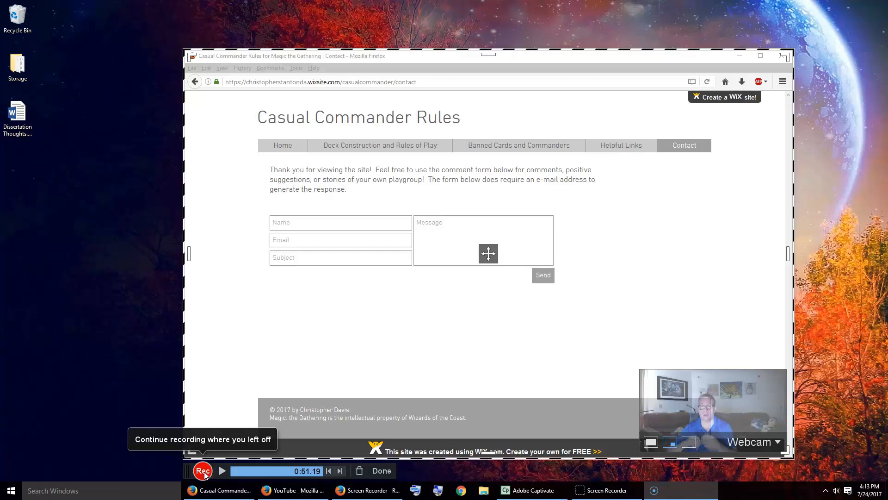
pyautogui.click(381, 470)
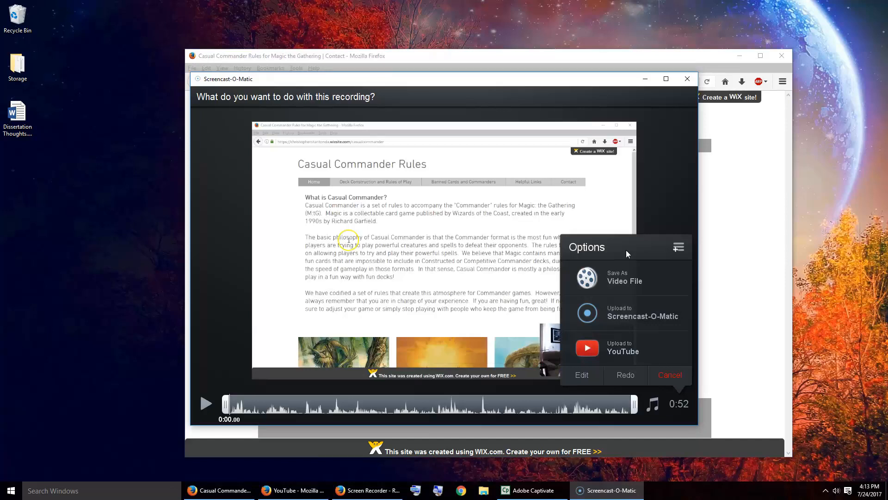
# Step: Choose to save the recording as a video file, check the available file types, and set the filename to Demo_O_Matic
pyautogui.click(626, 281)
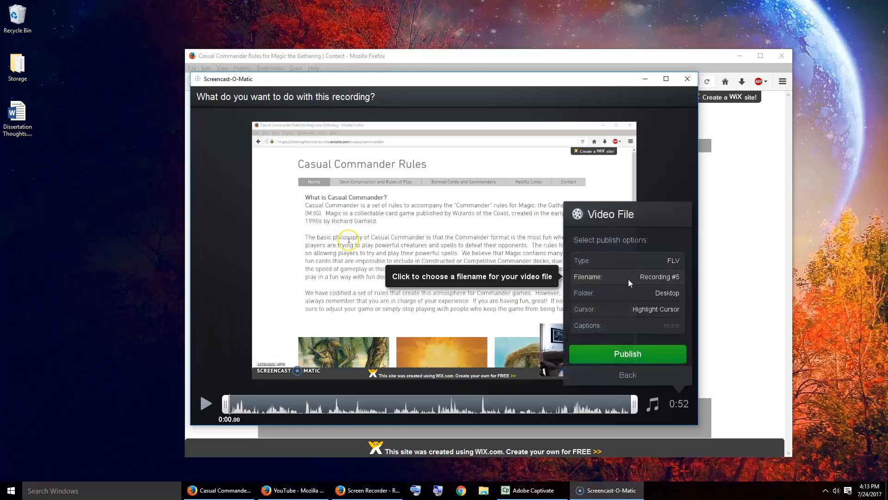
pyautogui.click(645, 260)
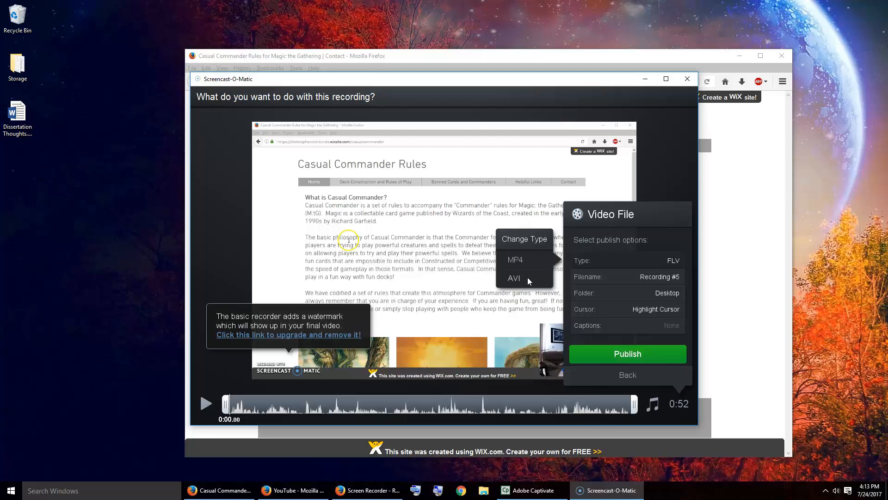
pyautogui.click(669, 267)
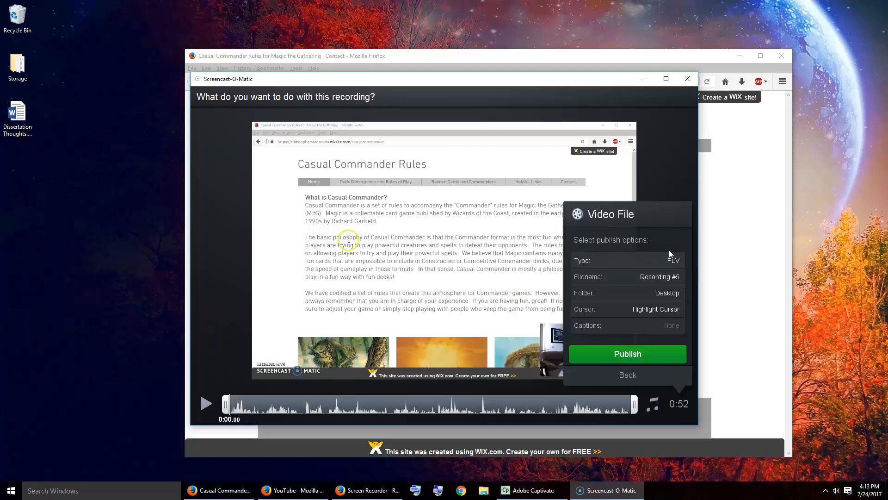
pyautogui.click(661, 278)
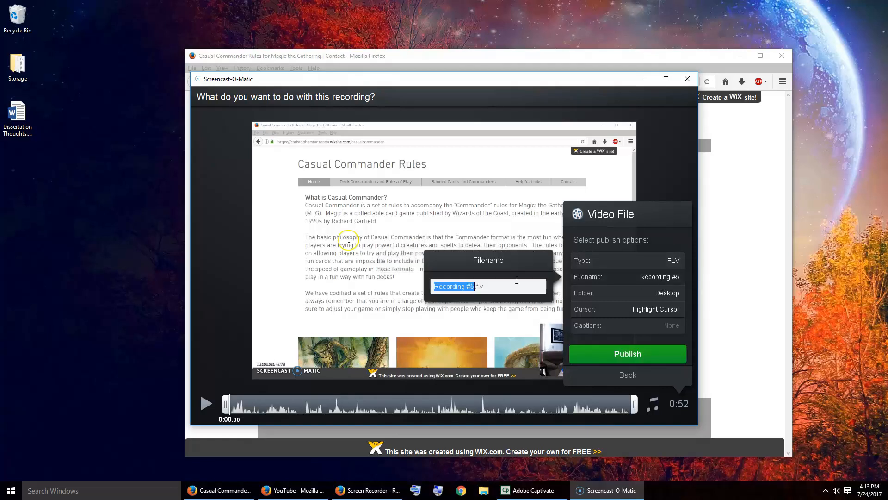
pyautogui.write('D')
pyautogui.write('emo')
pyautogui.write('_O_Mati')
pyautogui.write('c')
# Step: Check the folder, cursor and caption choices in the video file's publish options
pyautogui.click(661, 298)
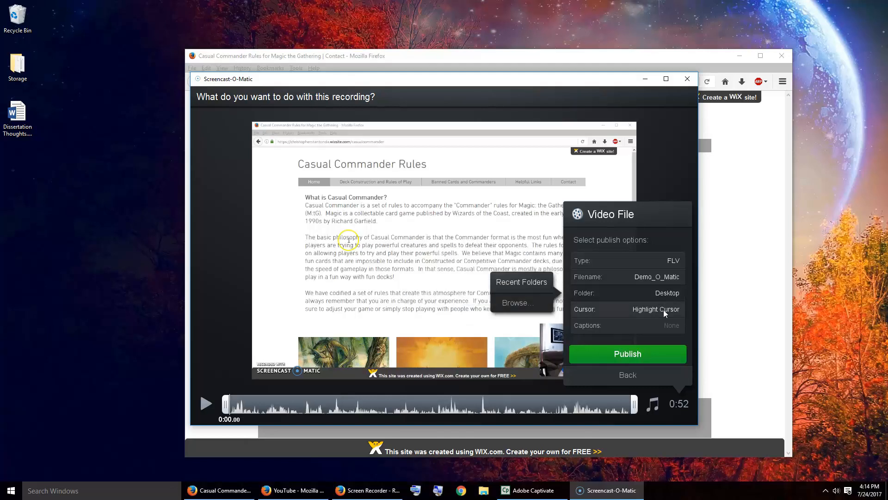
pyautogui.click(663, 309)
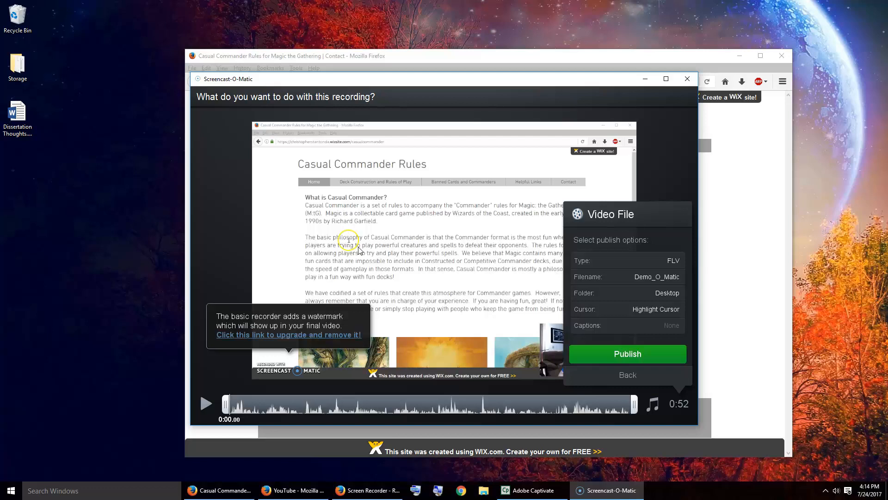
pyautogui.click(657, 310)
pyautogui.click(658, 310)
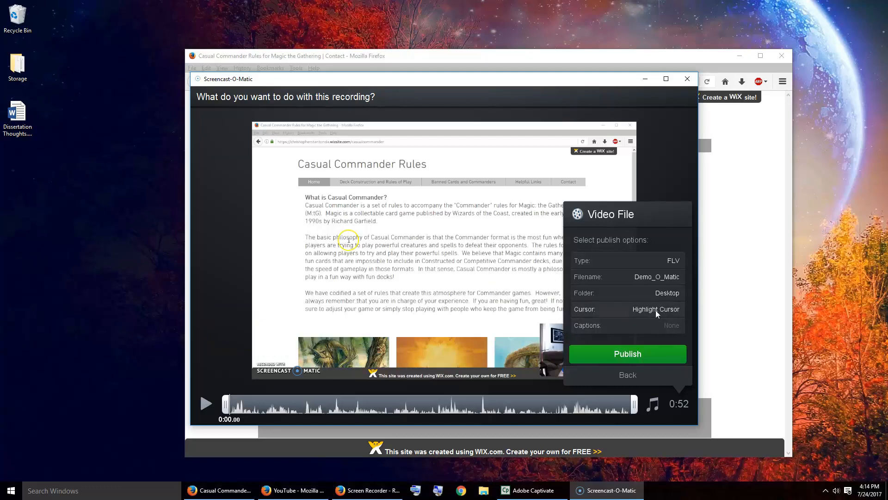
pyautogui.click(655, 310)
pyautogui.click(670, 327)
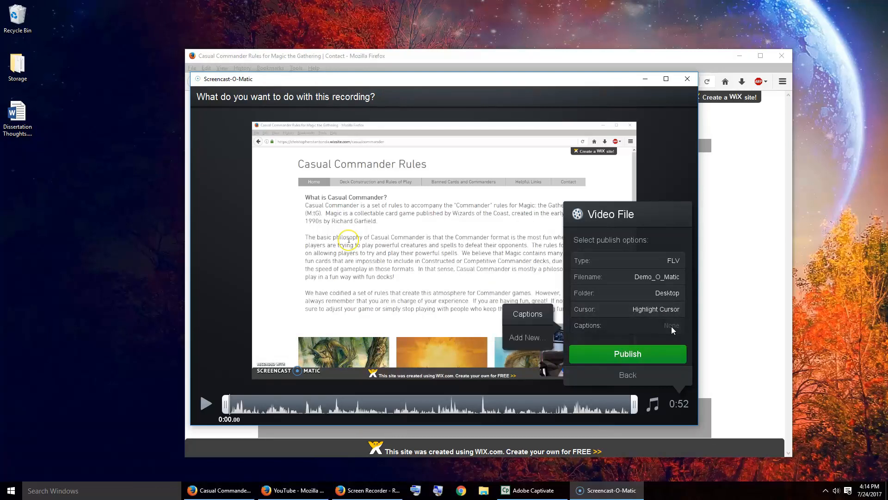
pyautogui.click(671, 326)
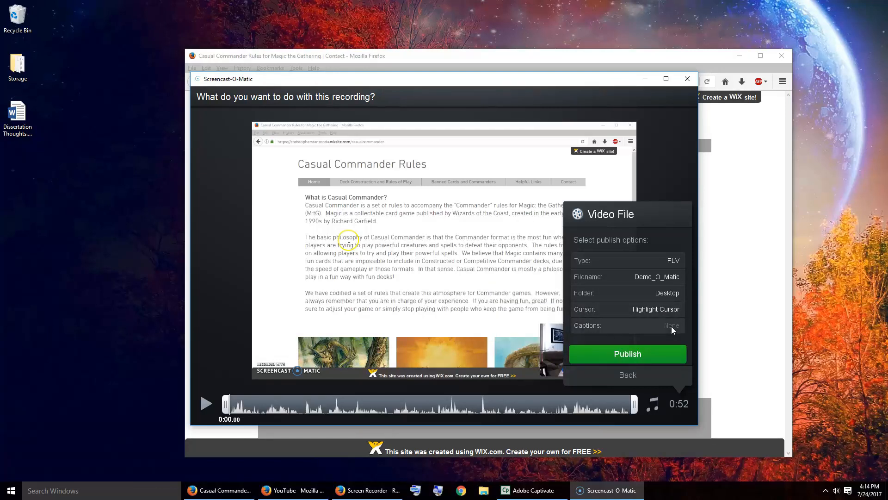
# Step: Publish the recording as the video file Demo_O_Matic.flv on the Desktop and close the publishing dialog
pyautogui.click(645, 356)
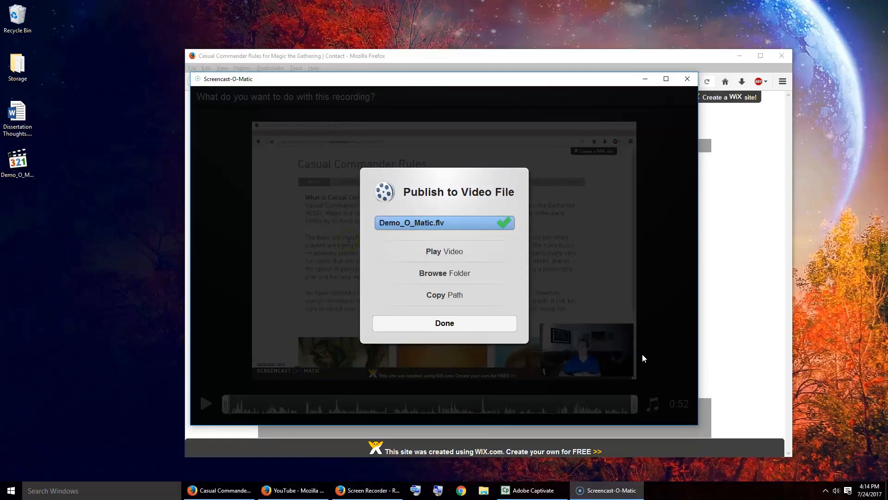
pyautogui.click(461, 324)
# Step: Move Demo_O_Matic.flv to an empty area of the desktop, play it to check the recording, and close the player
pyautogui.click(18, 167)
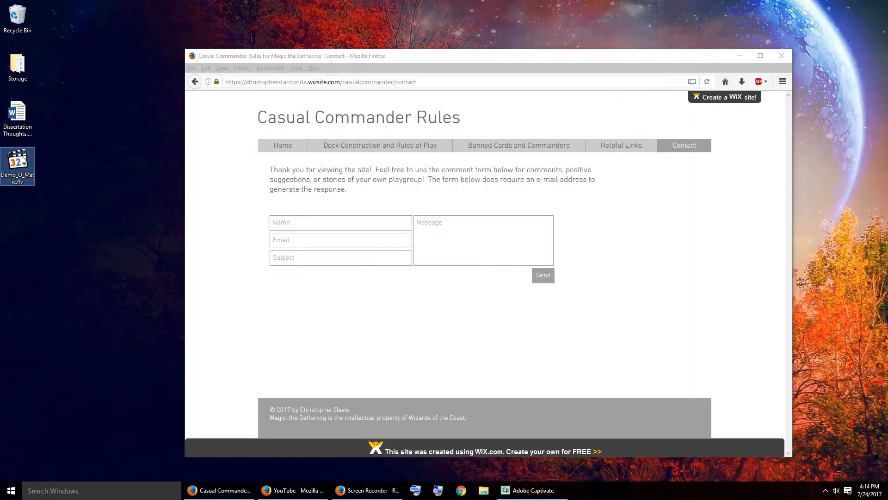
pyautogui.moveTo(34, 158); pyautogui.dragTo(106, 187)
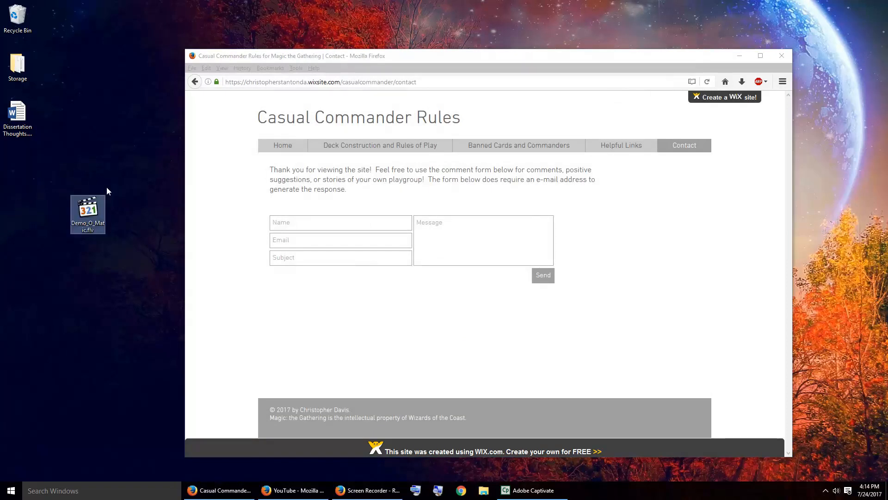
pyautogui.doubleClick(87, 212)
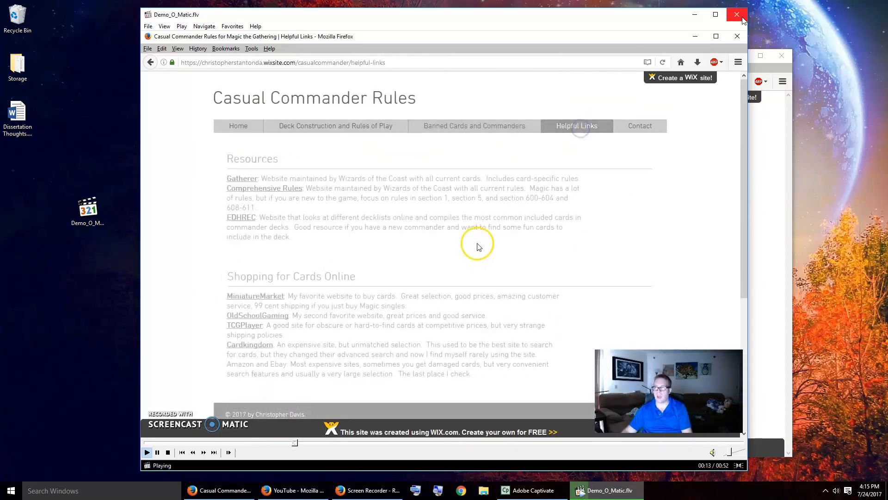
pyautogui.click(742, 18)
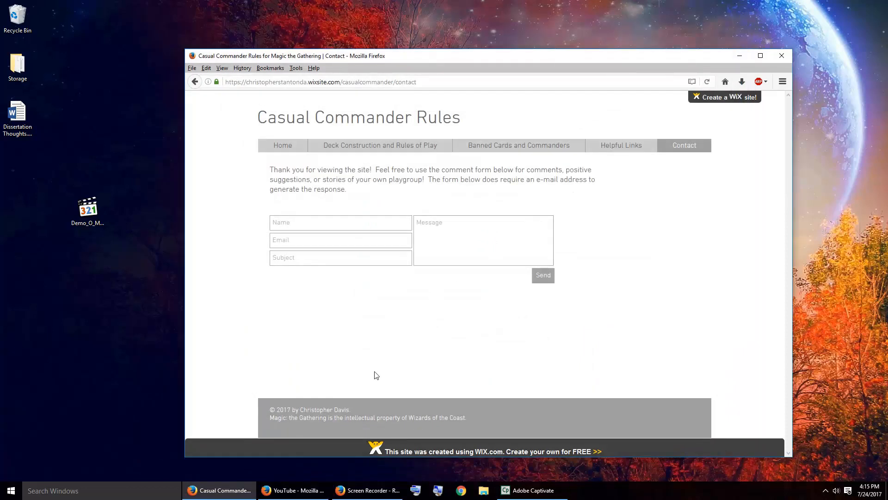
# Step: Switch to the YouTube window, open its upload page, and upload Demo_O_Matic.flv from the desktop
pyautogui.moveTo(301, 495)
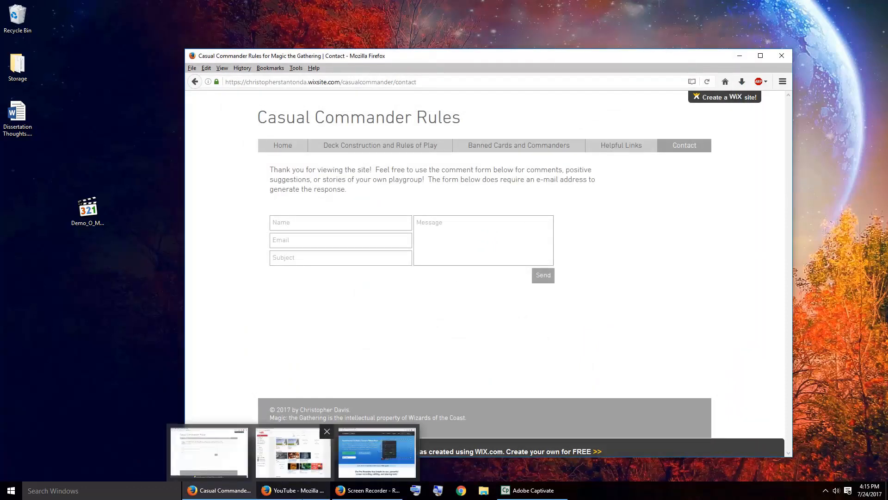
pyautogui.click(304, 495)
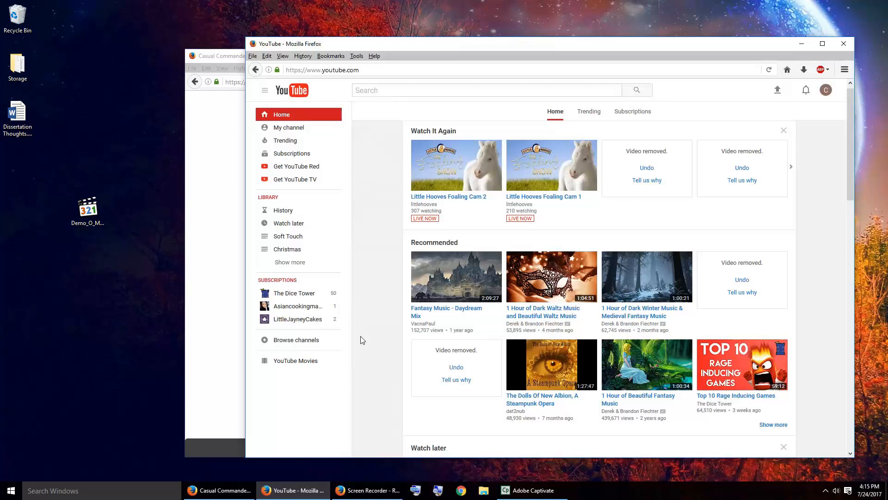
pyautogui.click(778, 91)
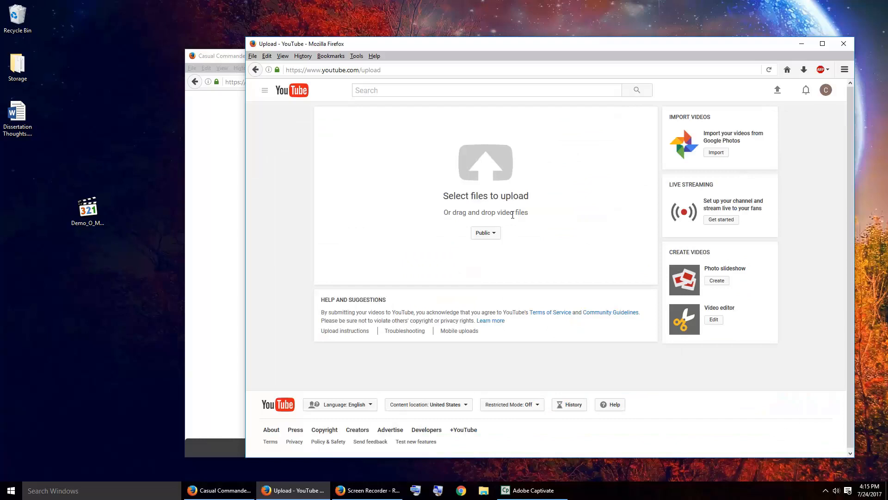
pyautogui.moveTo(73, 206); pyautogui.dragTo(93, 217)
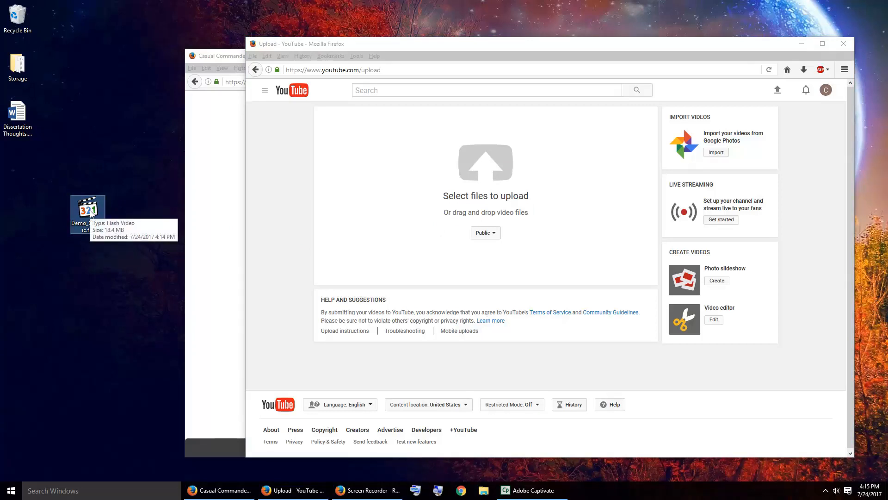
pyautogui.moveTo(91, 213); pyautogui.dragTo(490, 165)
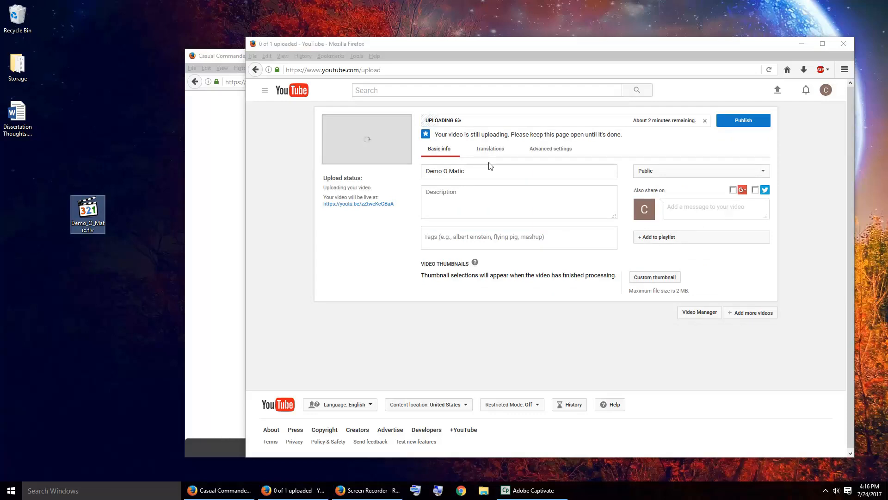
# Step: Choose Public as the uploaded video's privacy setting and place the cursor in its description field
pyautogui.click(702, 173)
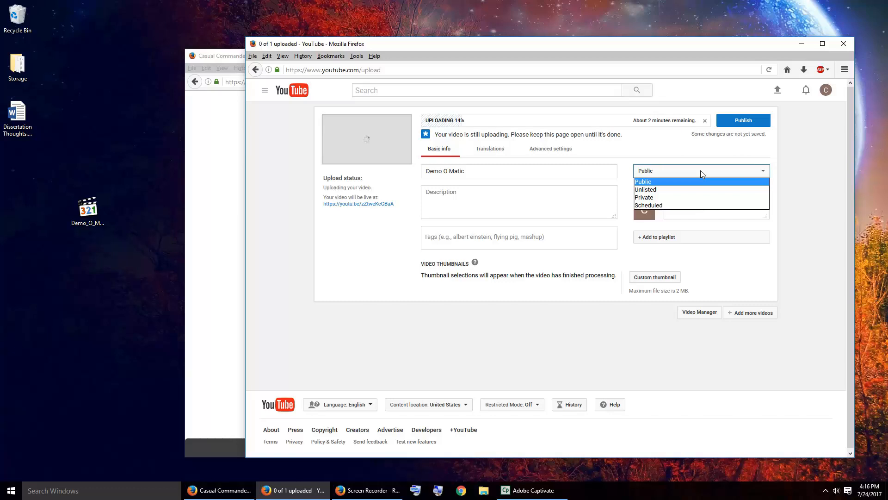
pyautogui.click(660, 184)
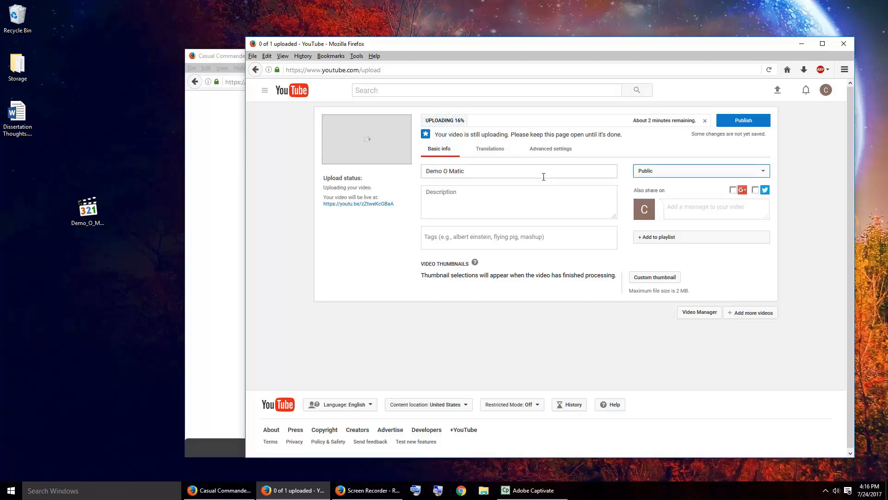
pyautogui.click(526, 197)
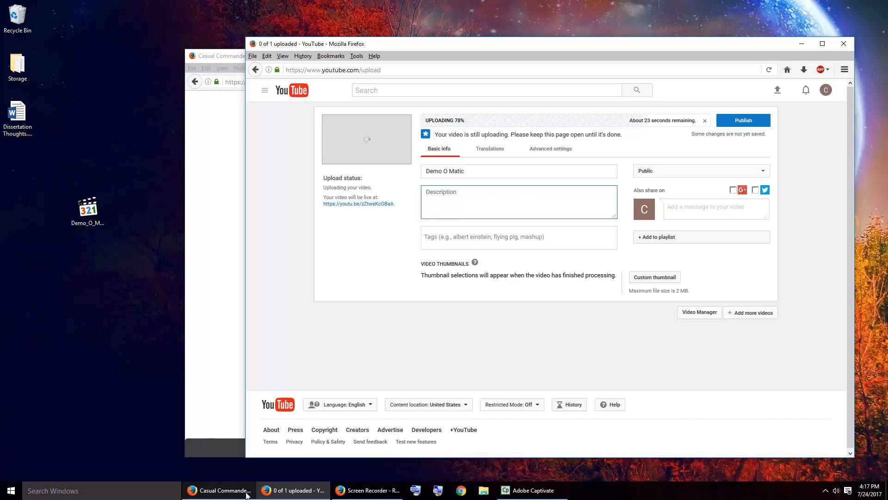
# Step: Switch to the Casual Commander Rules window and examine the Contact form and the Resources and Shopping for Cards Online sections under Helpful Links
pyautogui.click(222, 490)
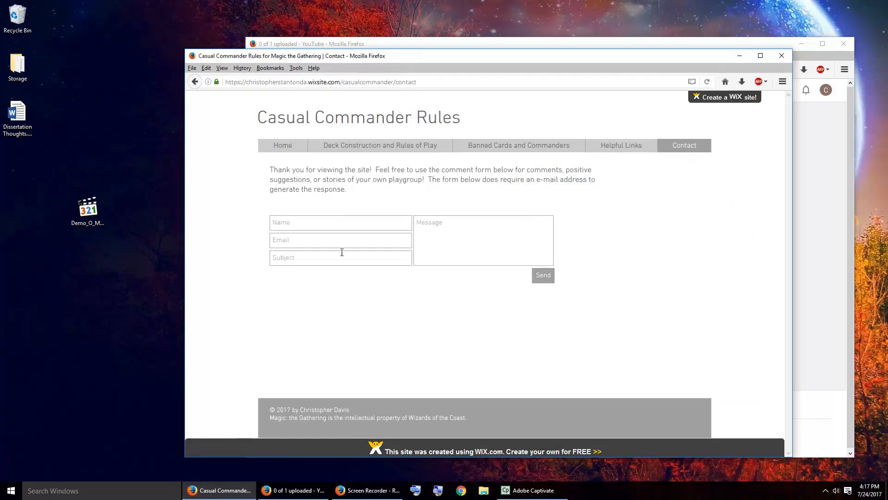
pyautogui.click(423, 231)
pyautogui.click(632, 148)
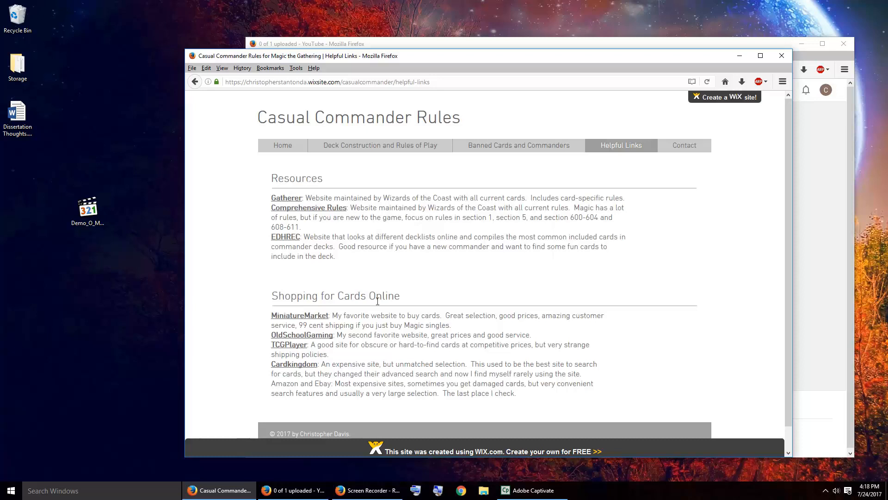
pyautogui.moveTo(269, 295); pyautogui.dragTo(321, 296)
pyautogui.click(355, 296)
pyautogui.moveTo(376, 296); pyautogui.dragTo(303, 289)
pyautogui.moveTo(320, 179); pyautogui.dragTo(271, 179)
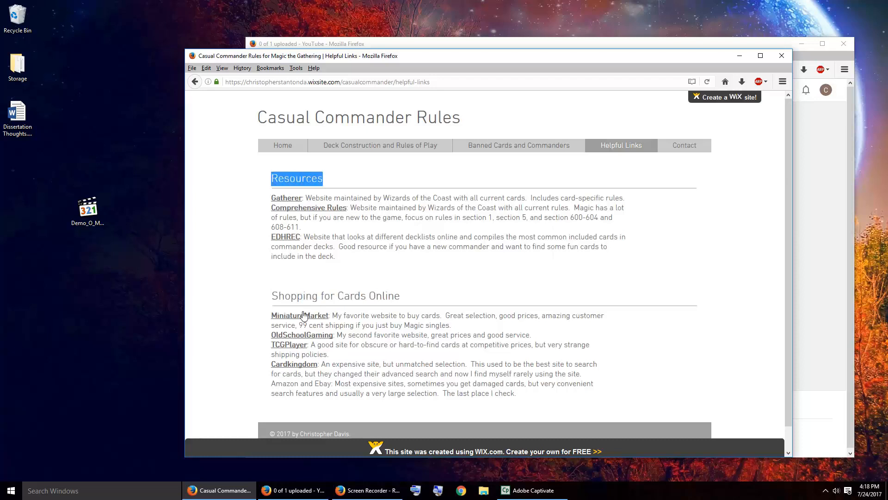
pyautogui.moveTo(278, 296); pyautogui.dragTo(387, 297)
pyautogui.click(387, 298)
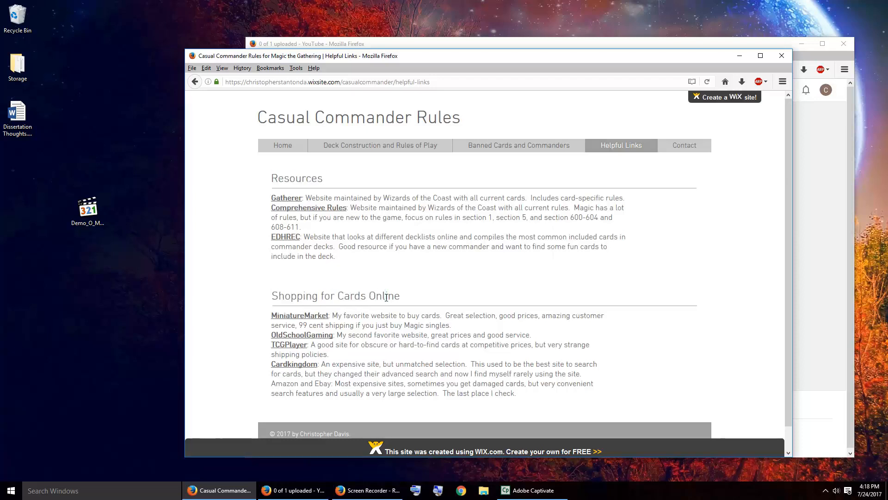
# Step: Look through the website's Home page and its Banned Cards and Commanders page
pyautogui.click(387, 151)
pyautogui.click(274, 146)
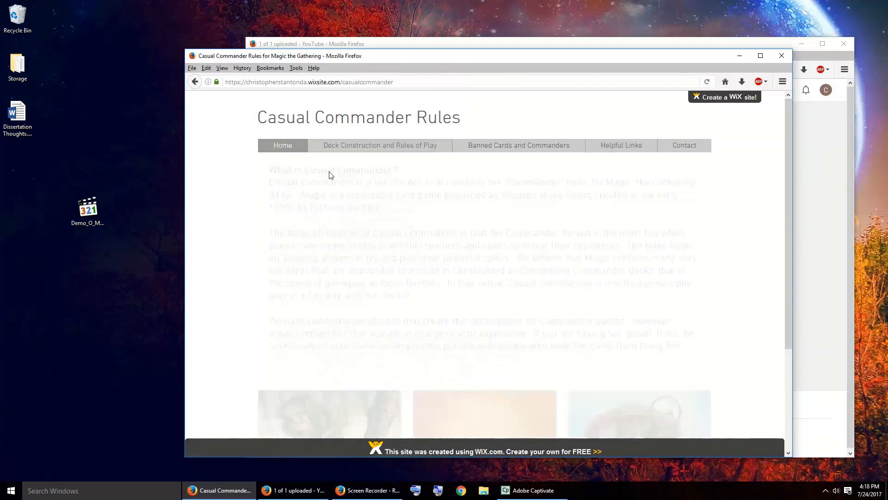
pyautogui.scroll(-3, 316, 289)
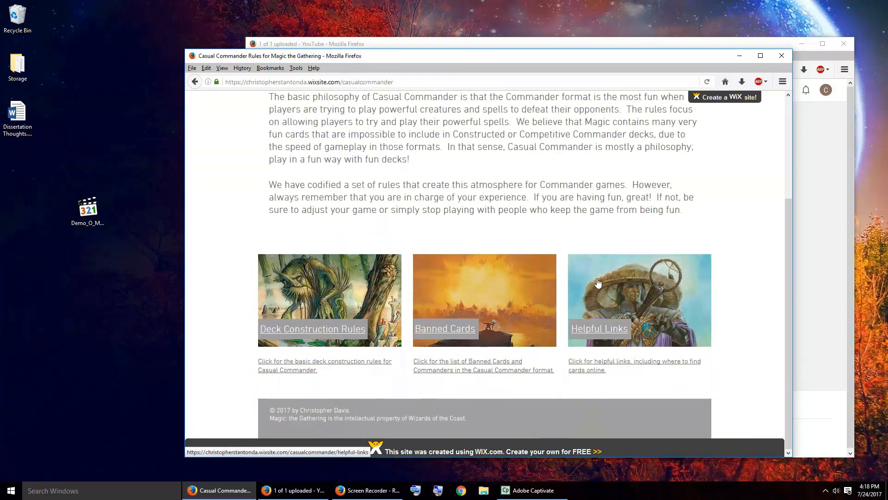
pyautogui.scroll(3, 597, 278)
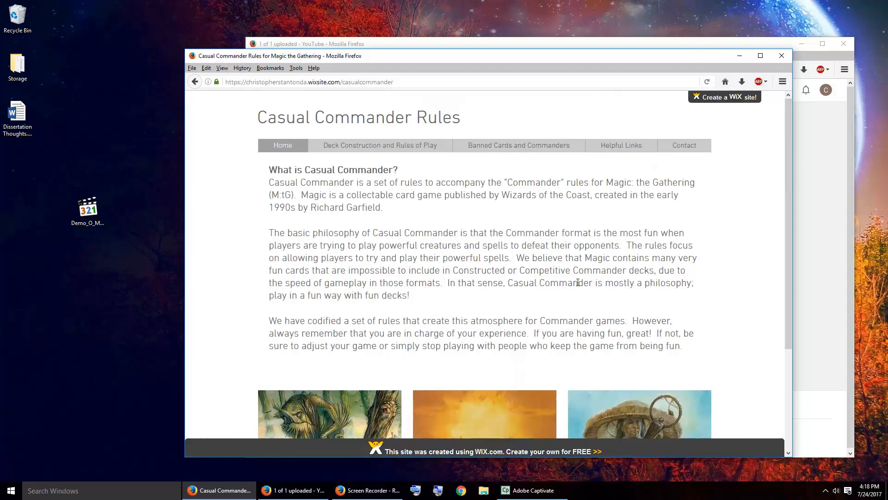
pyautogui.click(619, 147)
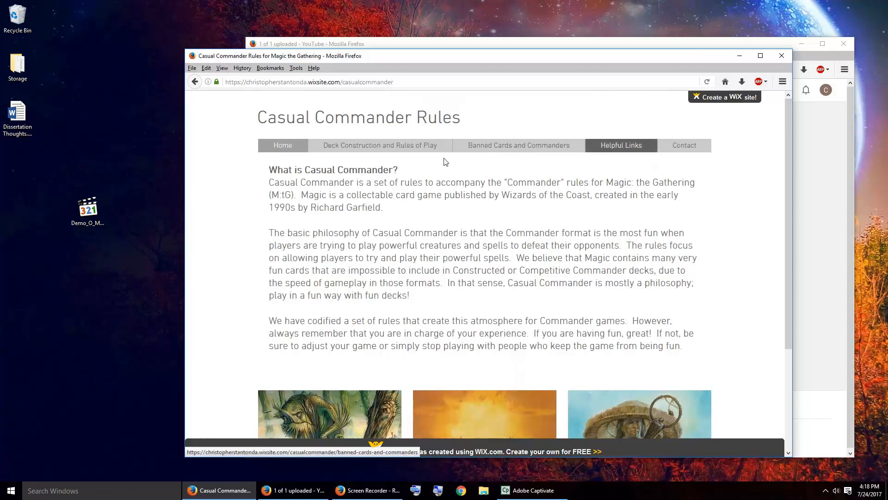
pyautogui.click(501, 145)
pyautogui.scroll(-10, 551, 234)
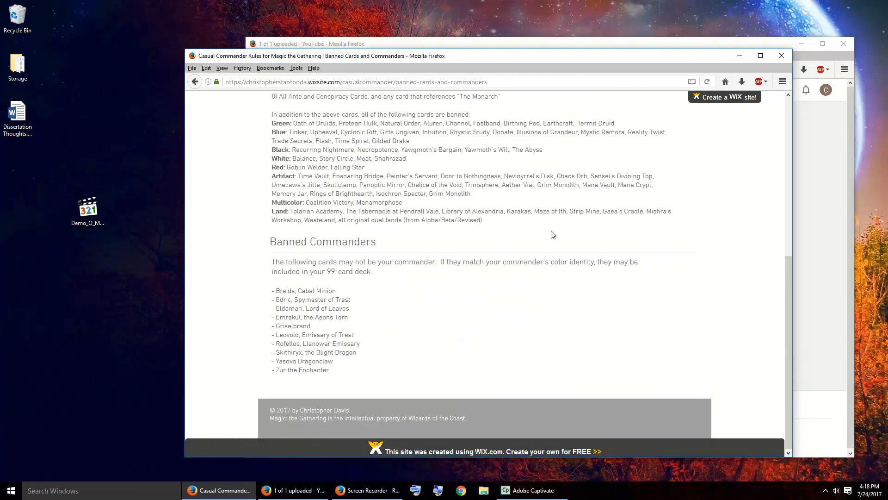
pyautogui.scroll(7, 578, 232)
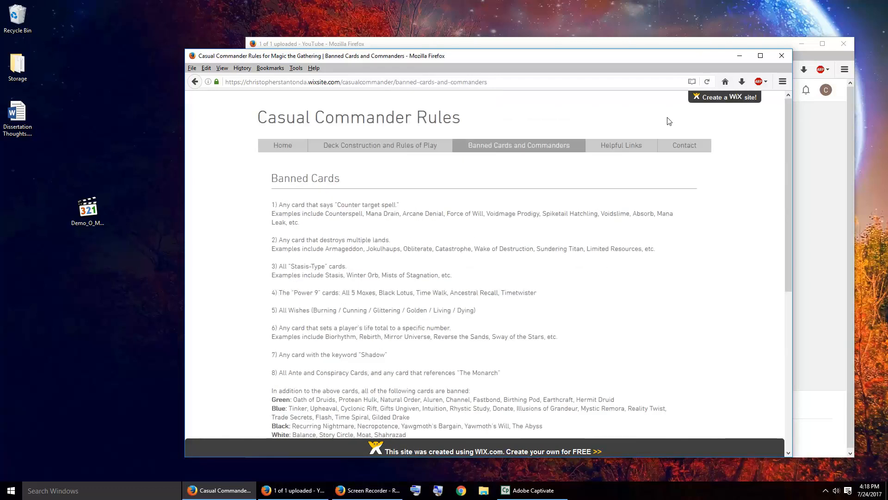
# Step: Minimize the Casual Commander Rules window and publish the Demo O Matic video on YouTube
pyautogui.click(739, 59)
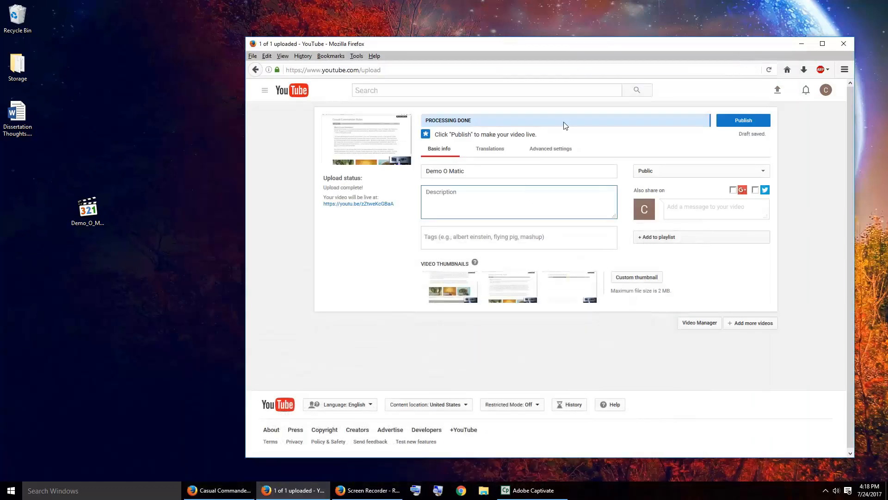
pyautogui.click(749, 124)
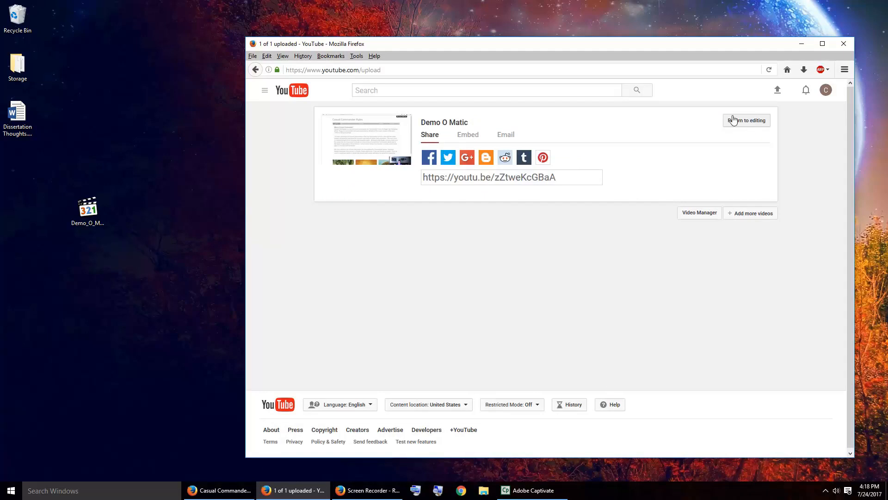
# Step: Set the video's embed size to 640 × 360, turn off suggested videos when it finishes, and select the whole embed code
pyautogui.click(472, 138)
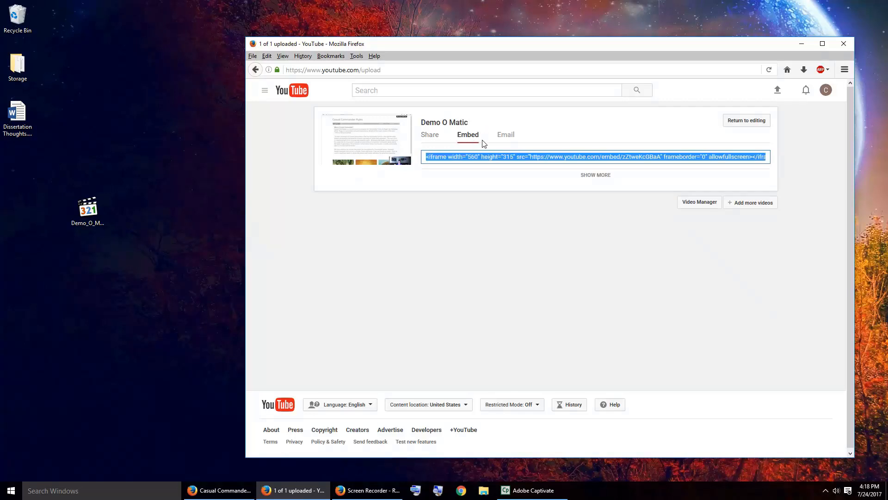
pyautogui.click(597, 176)
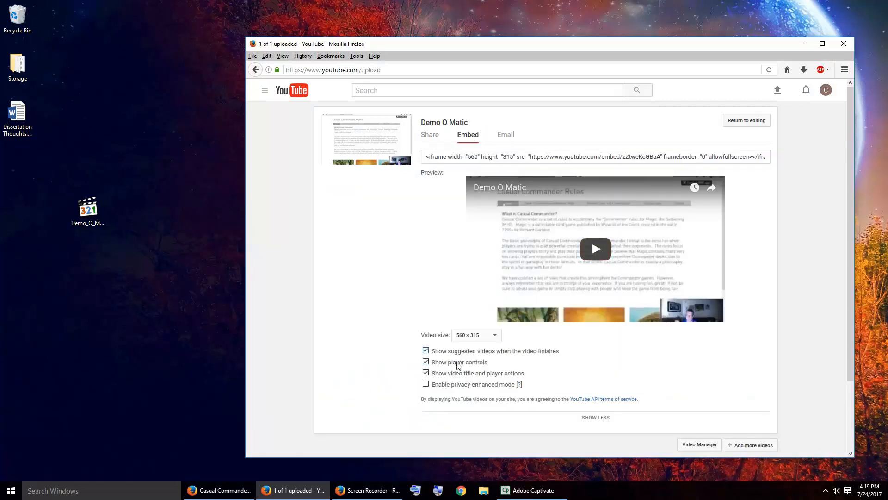
pyautogui.click(476, 335)
pyautogui.click(467, 370)
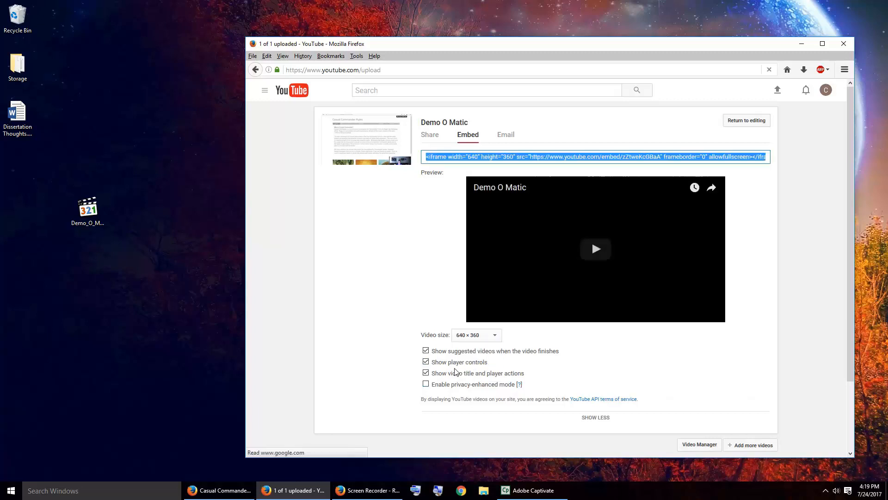
pyautogui.click(426, 351)
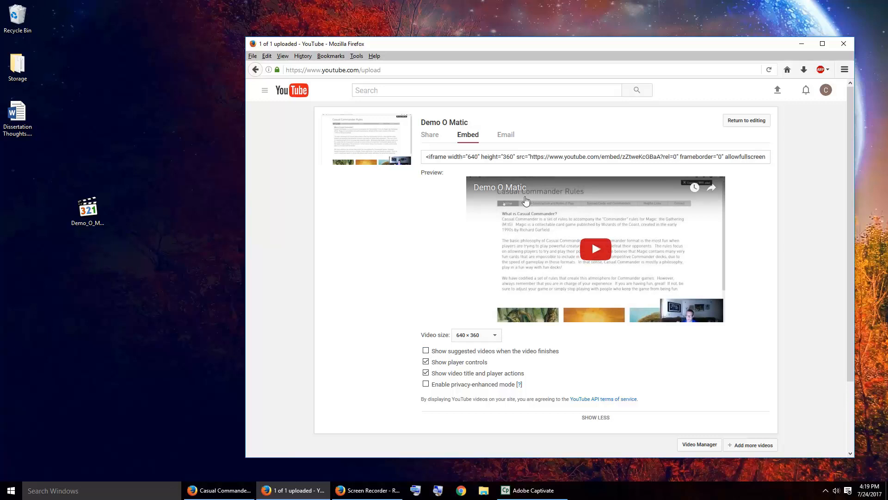
pyautogui.click(541, 159)
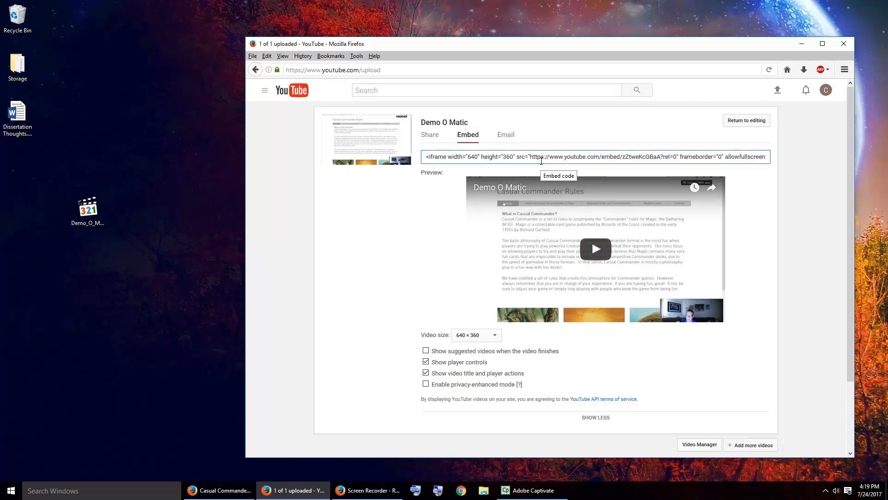
pyautogui.click(541, 160)
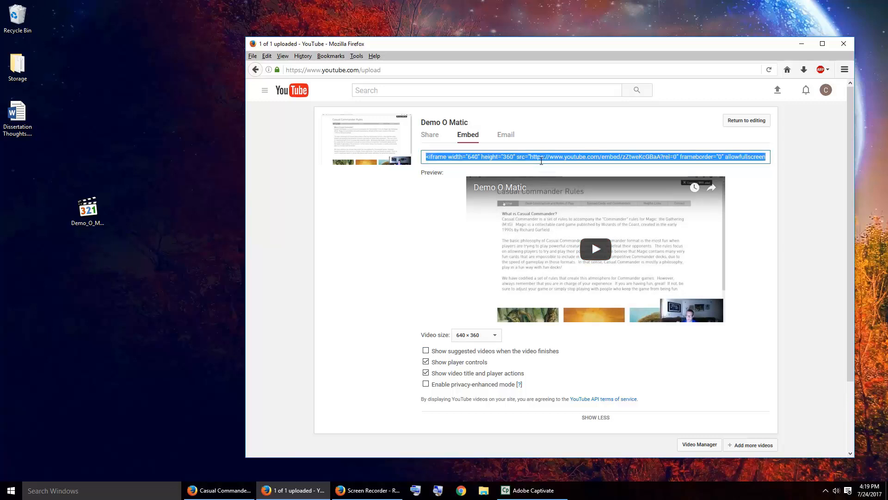